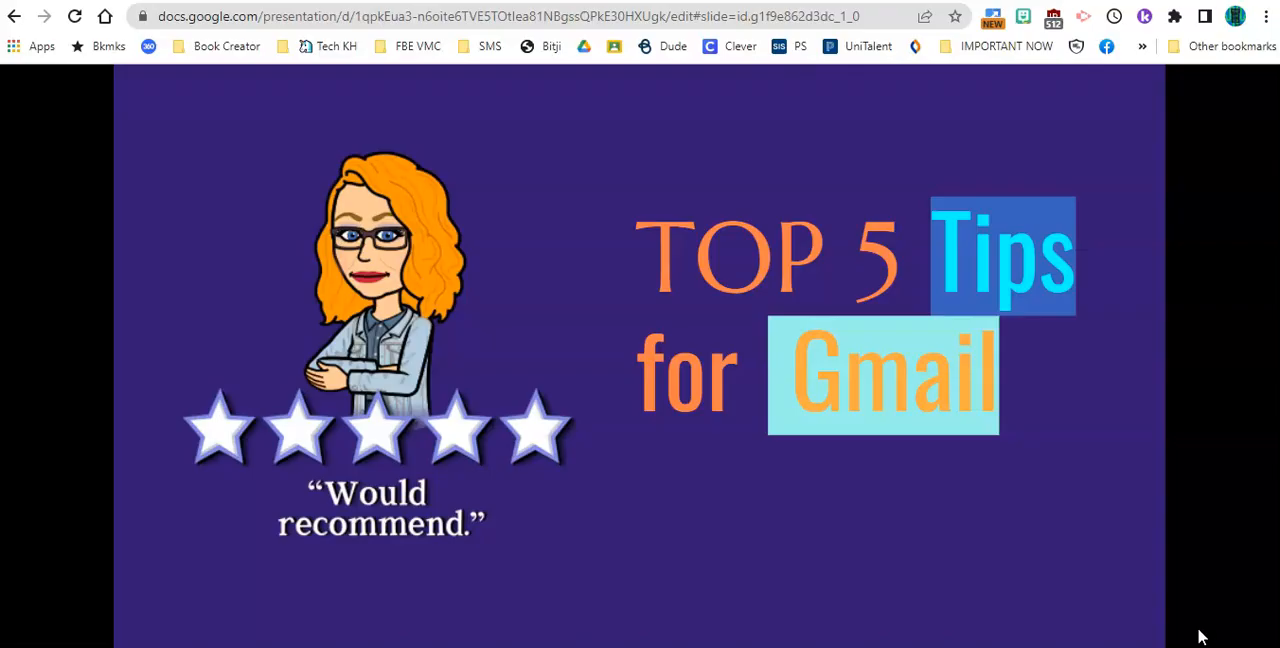
{"action": "left_click", "coordinate": [1198, 631]}
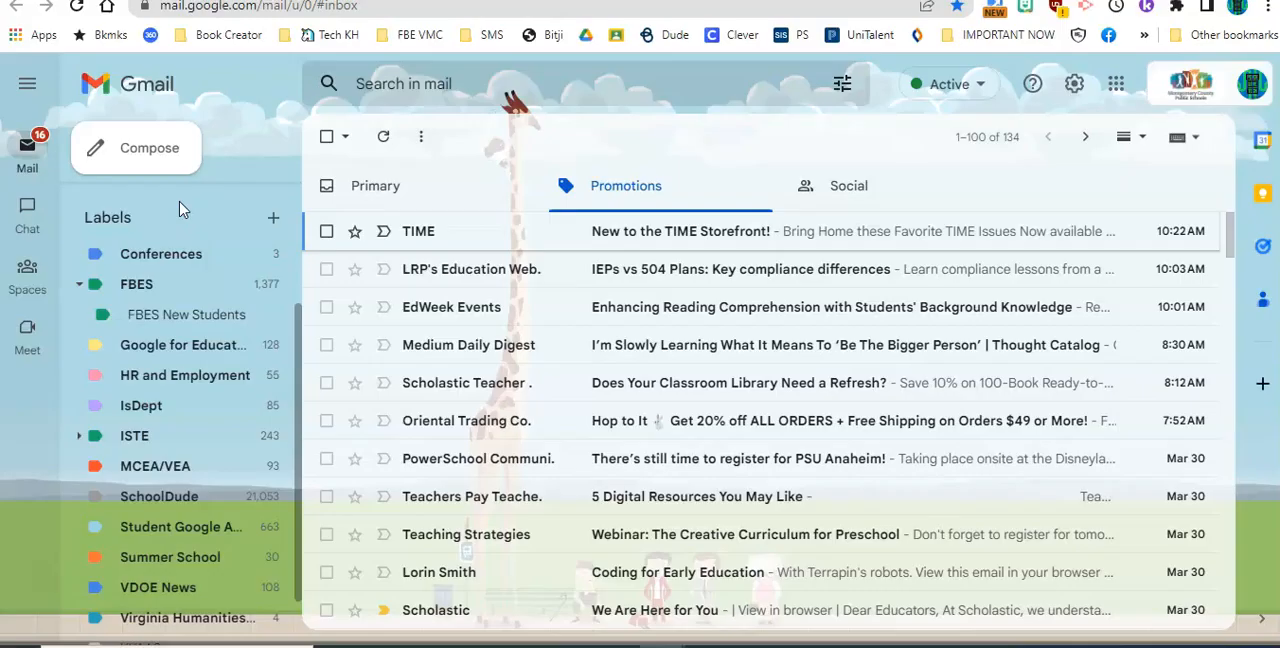
{"action": "scroll", "coordinate": [180, 209], "scroll_direction": "down", "scroll_amount": 1}
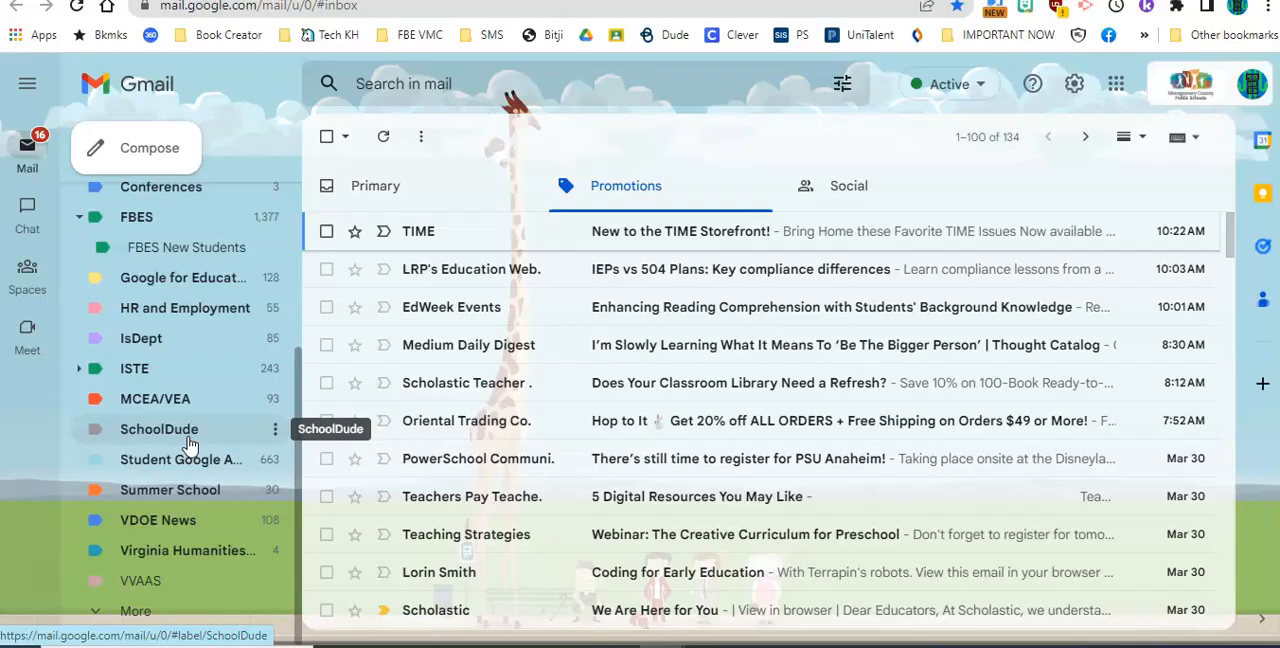
{"action": "left_click", "coordinate": [159, 429]}
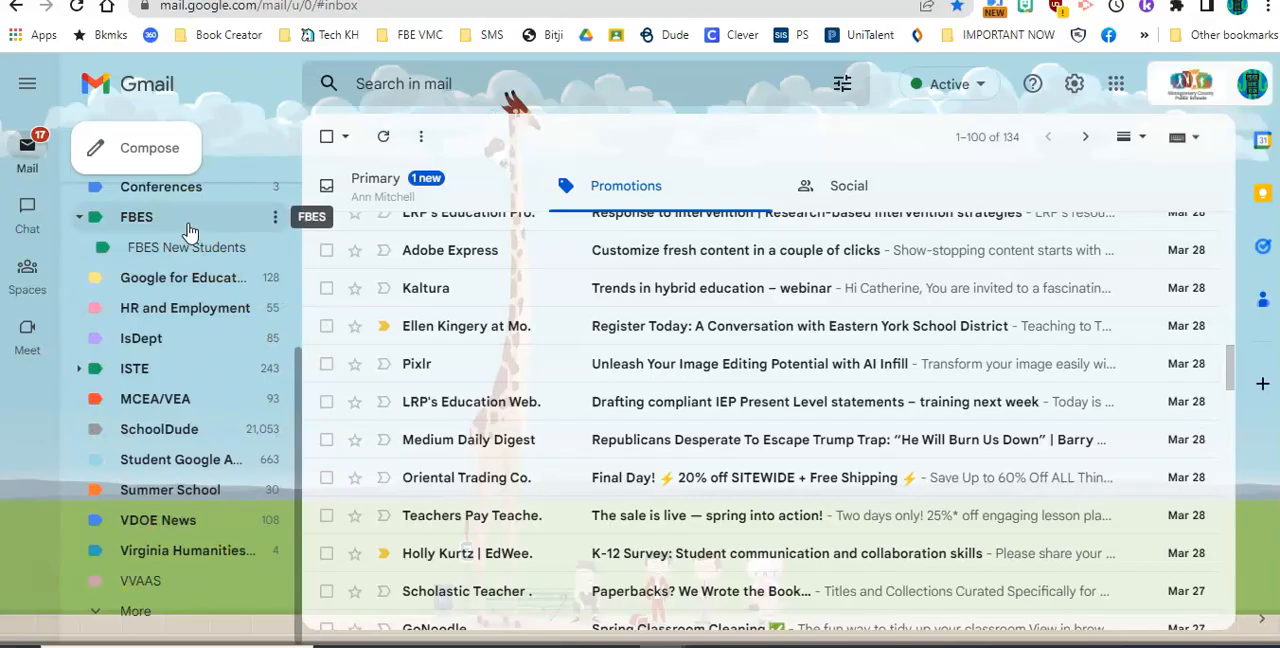
Label the Adobe Express promotional message from Mar 28 with a newly created label named "Adobe Express"
{"action": "left_click", "coordinate": [326, 250]}
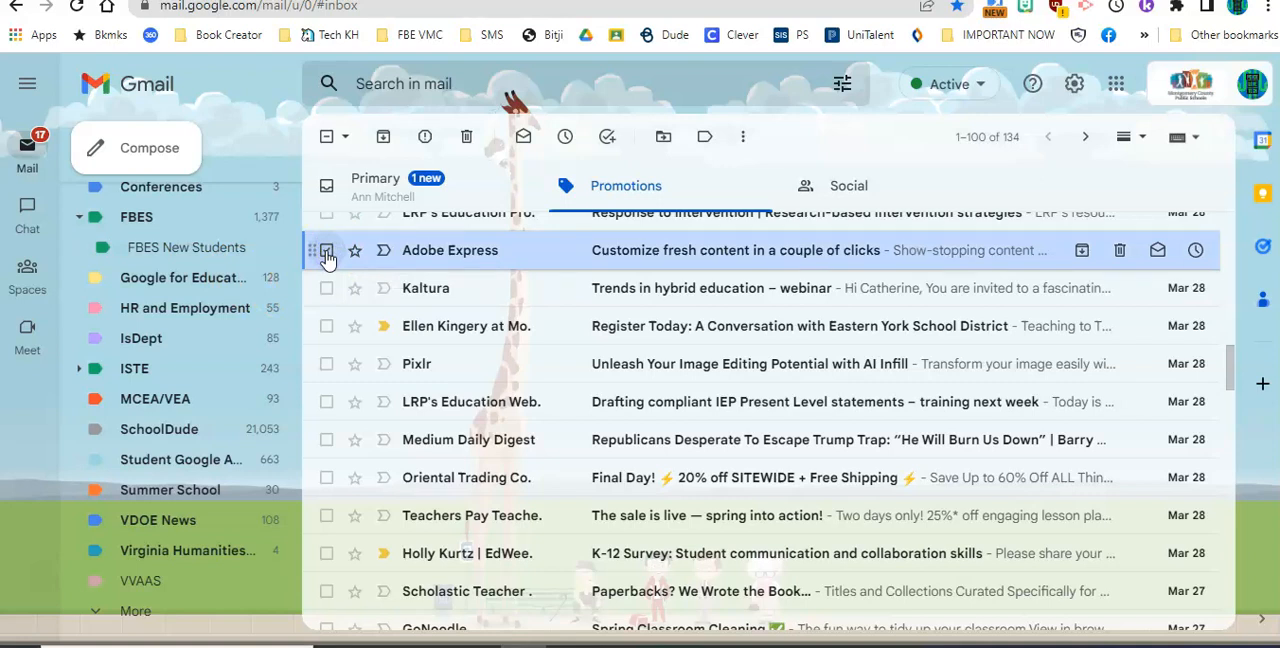
{"action": "left_click", "coordinate": [706, 140]}
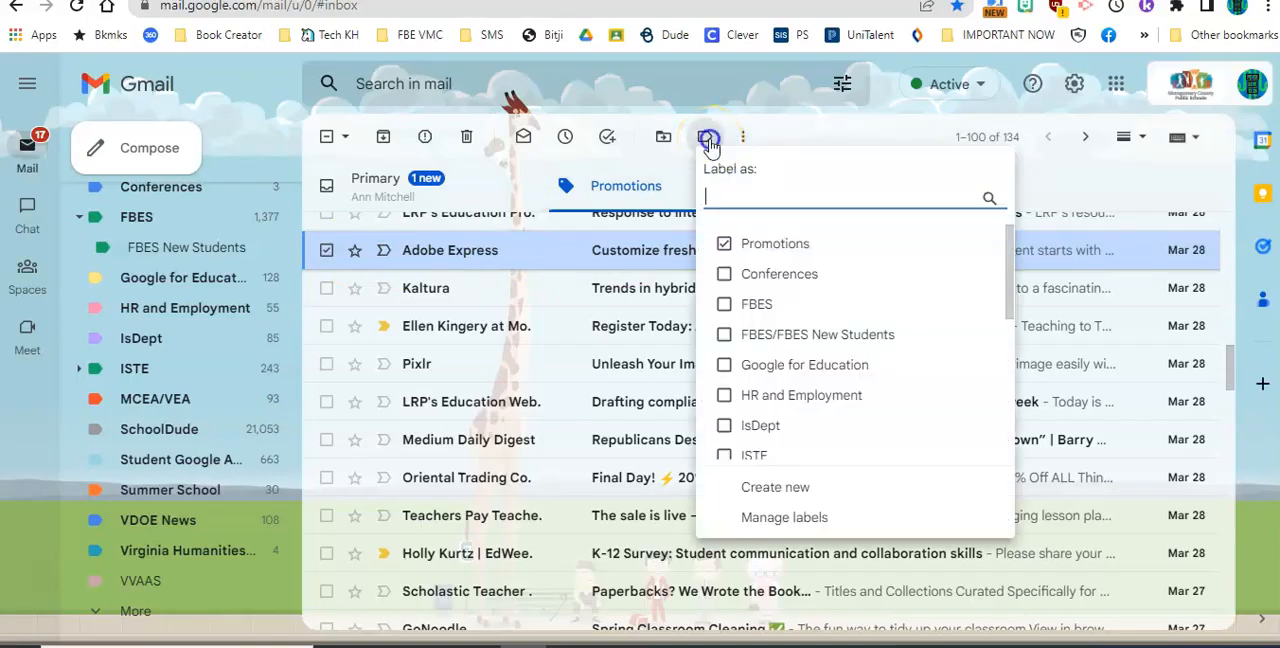
{"action": "left_click", "coordinate": [781, 490]}
{"action": "type", "text": "Adobe Express"}
{"action": "left_click", "coordinate": [820, 430]}
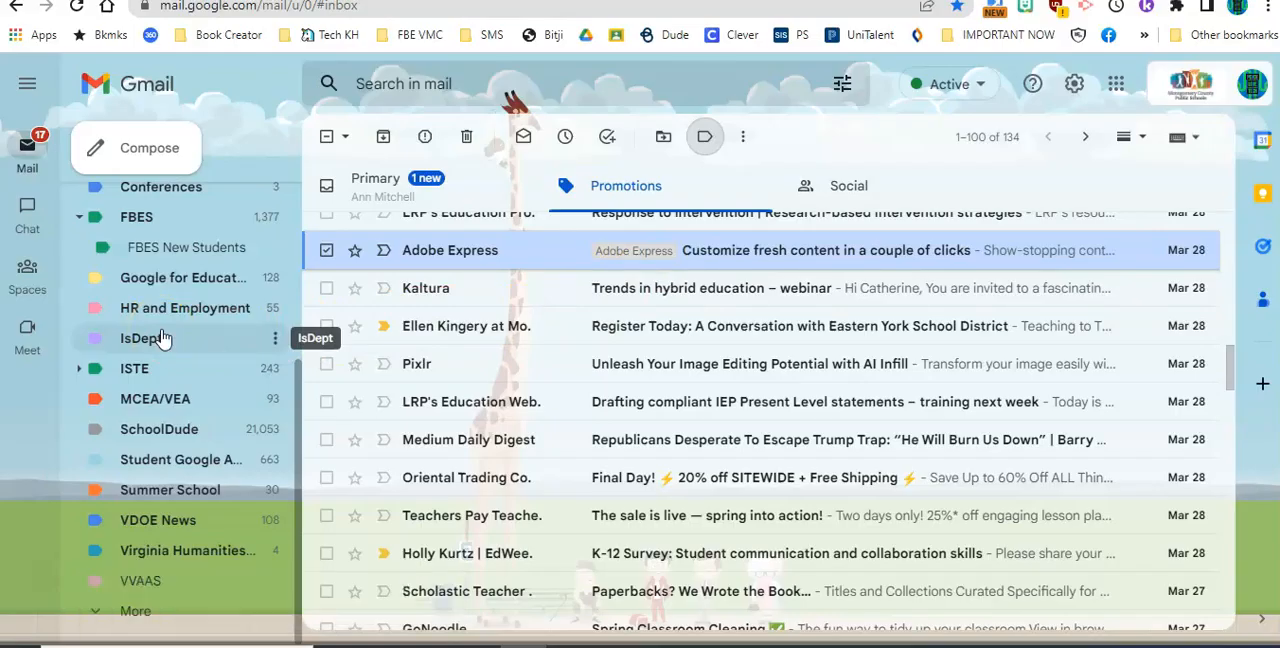
Set the color of the Adobe Express label to light teal
{"action": "scroll", "coordinate": [200, 340], "scroll_direction": "up", "scroll_amount": 2}
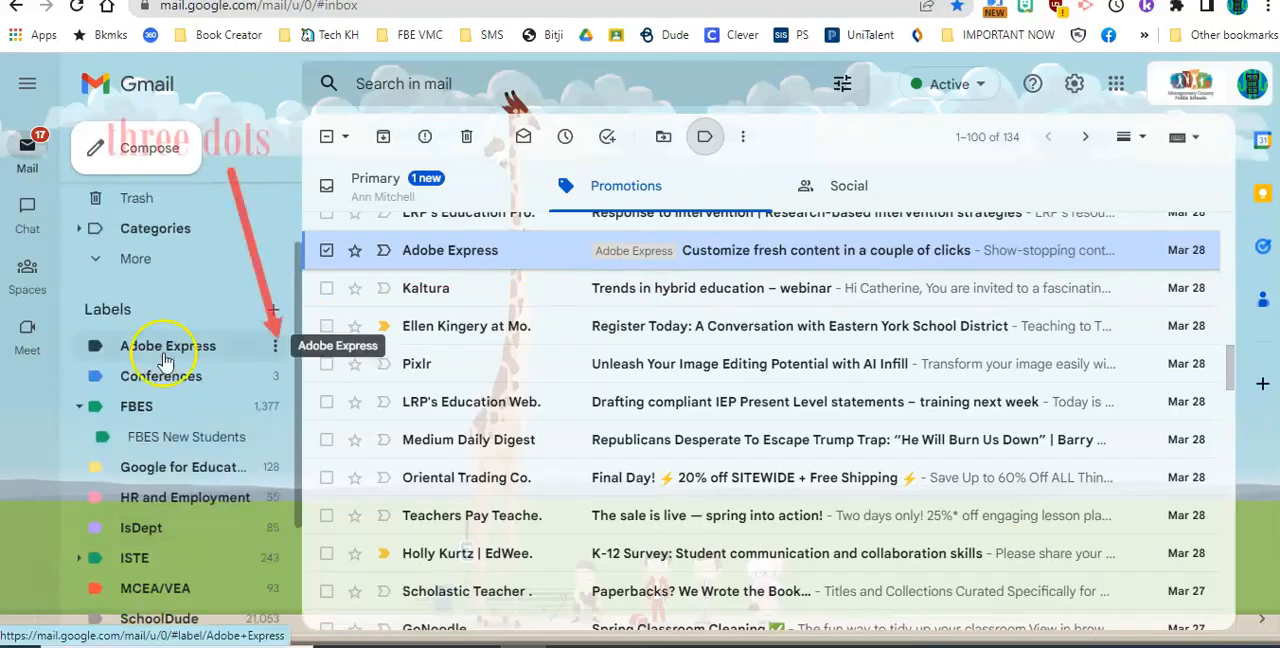
{"action": "left_click", "coordinate": [276, 348]}
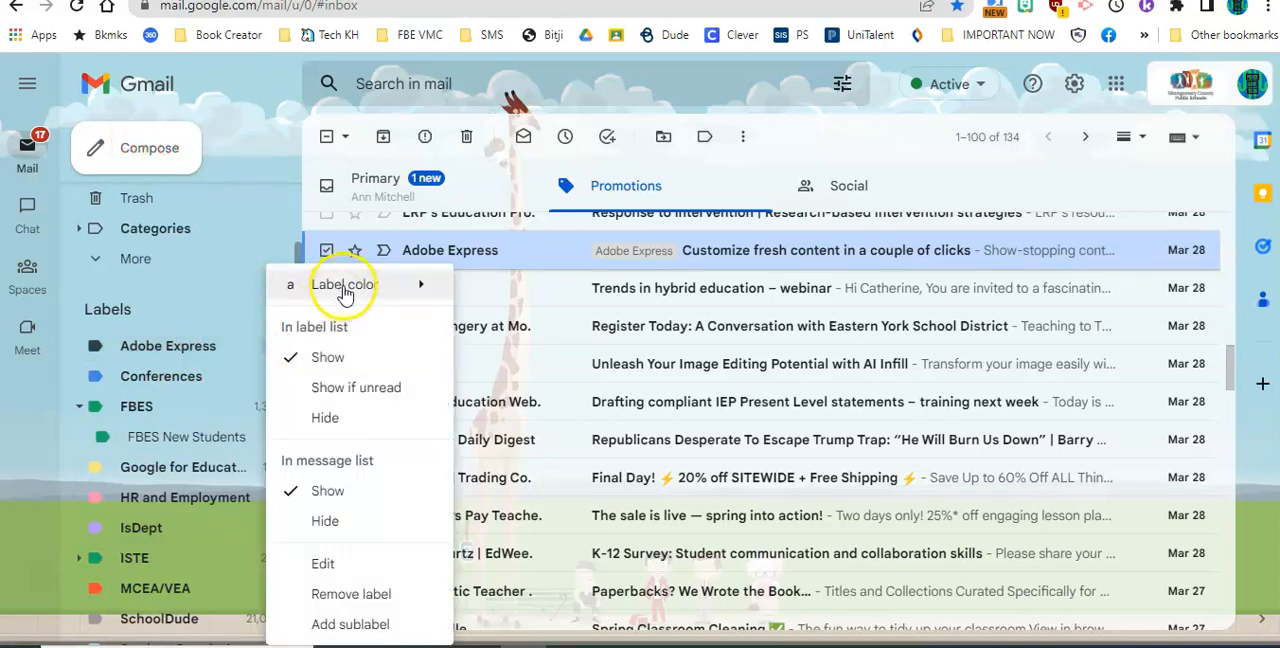
{"action": "mouse_move", "coordinate": [346, 292]}
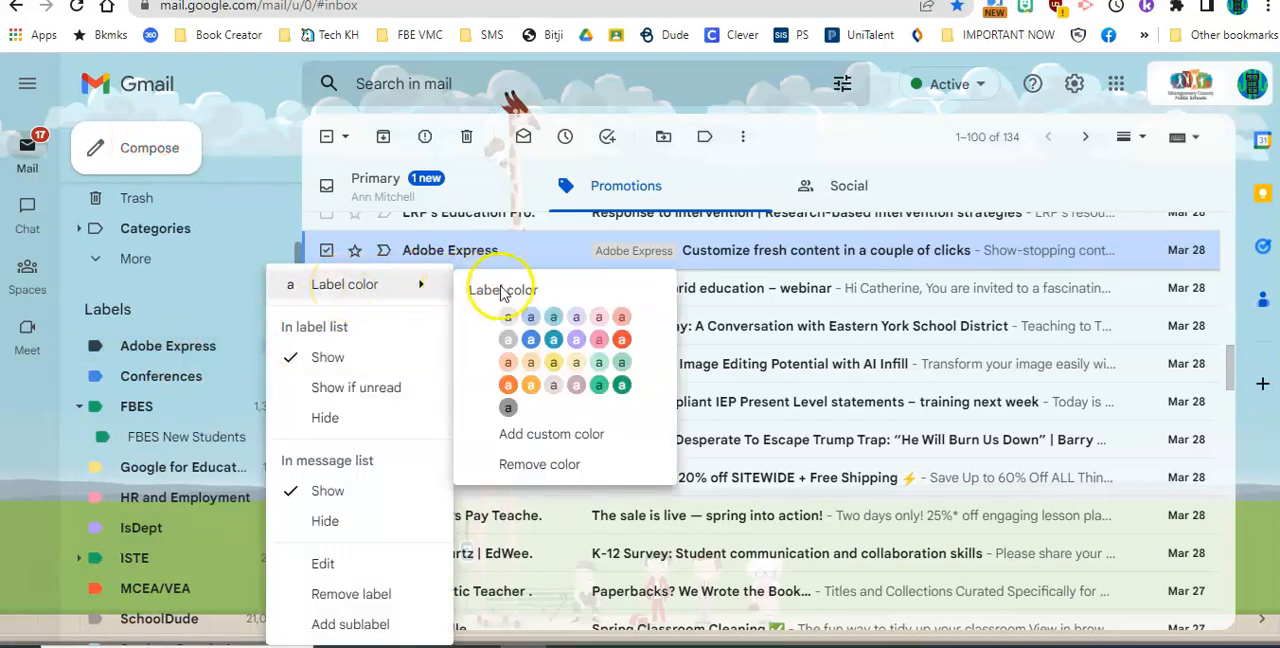
{"action": "left_click", "coordinate": [553, 317]}
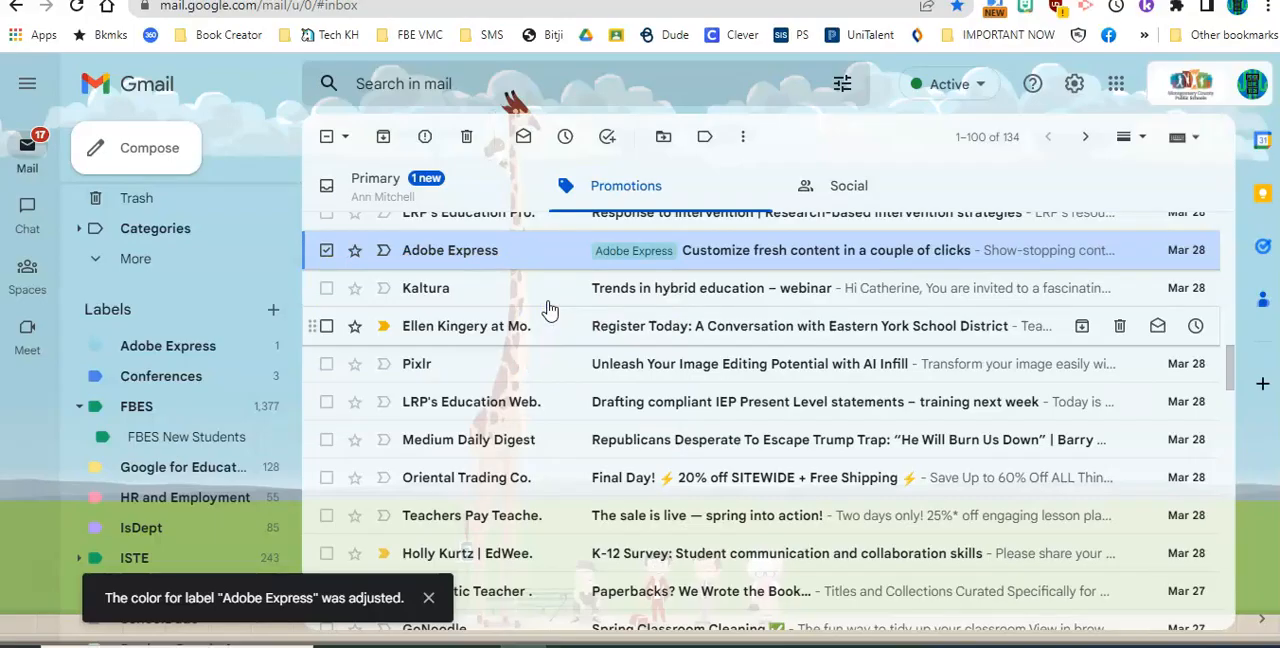
Open the labeled Adobe Express message, copy its sender's address and search all mail with "from:" followed by that address
{"action": "left_click", "coordinate": [494, 259]}
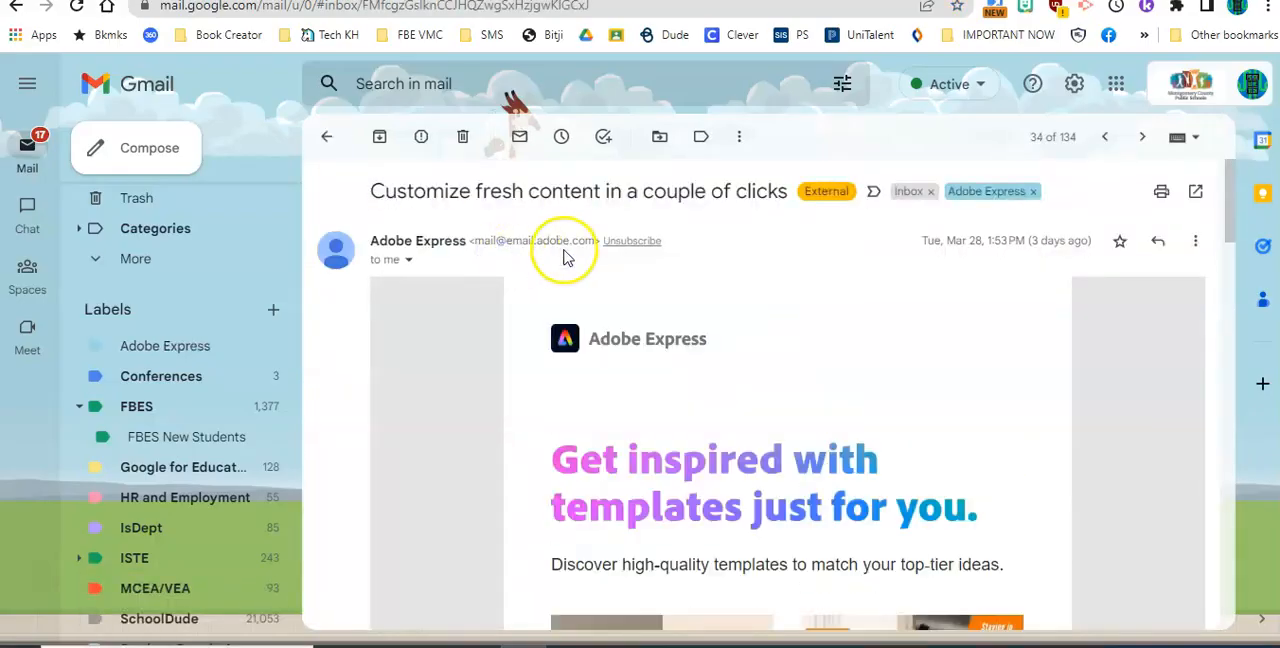
{"action": "left_click_drag", "start_coordinate": [594, 241], "coordinate": [477, 236]}
{"action": "key", "text": "ctrl+c"}
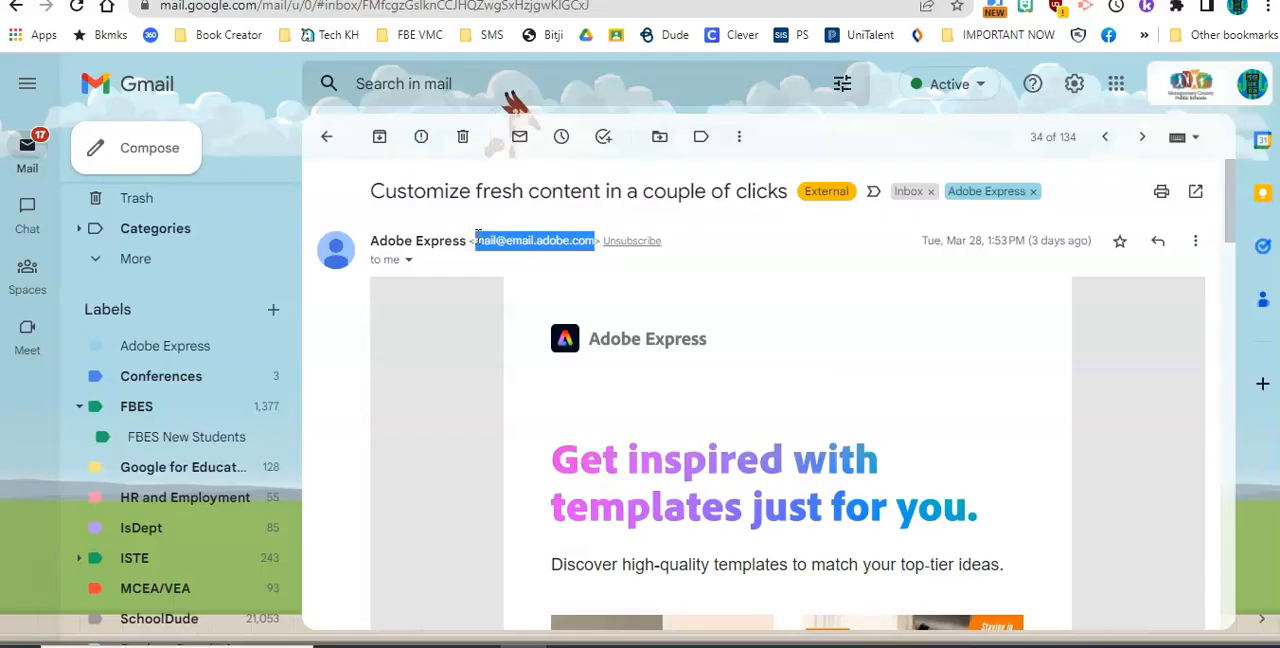
{"action": "left_click", "coordinate": [450, 83]}
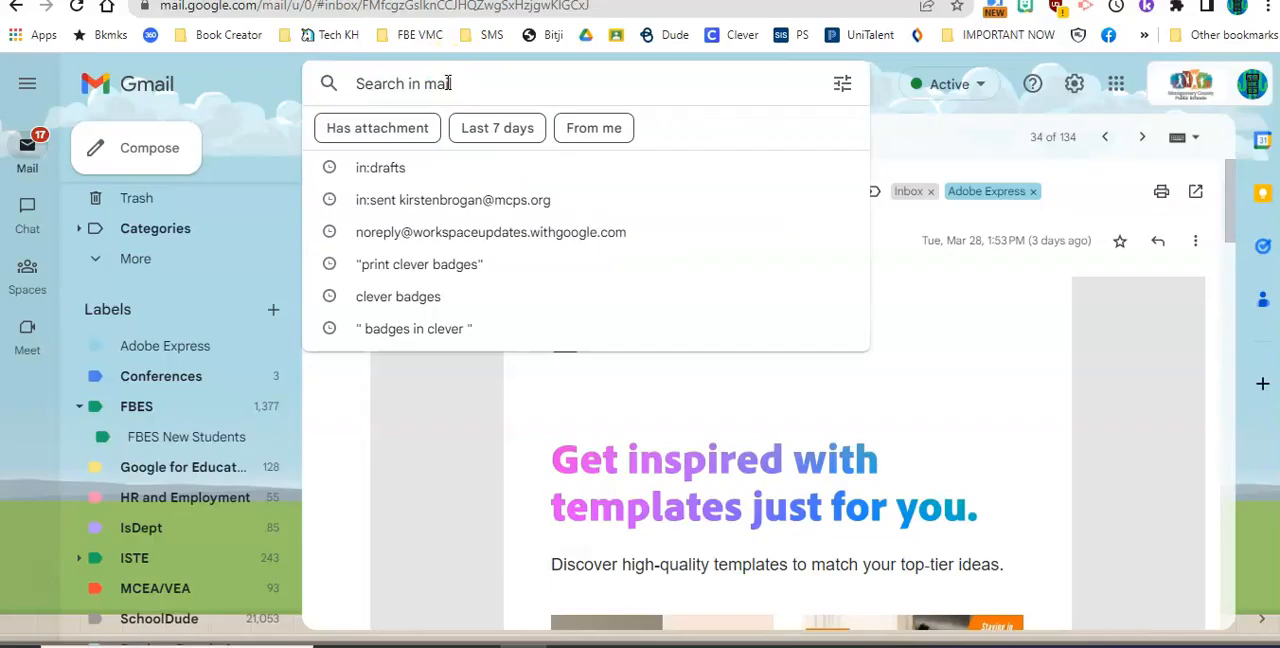
{"action": "type", "text": "from:"}
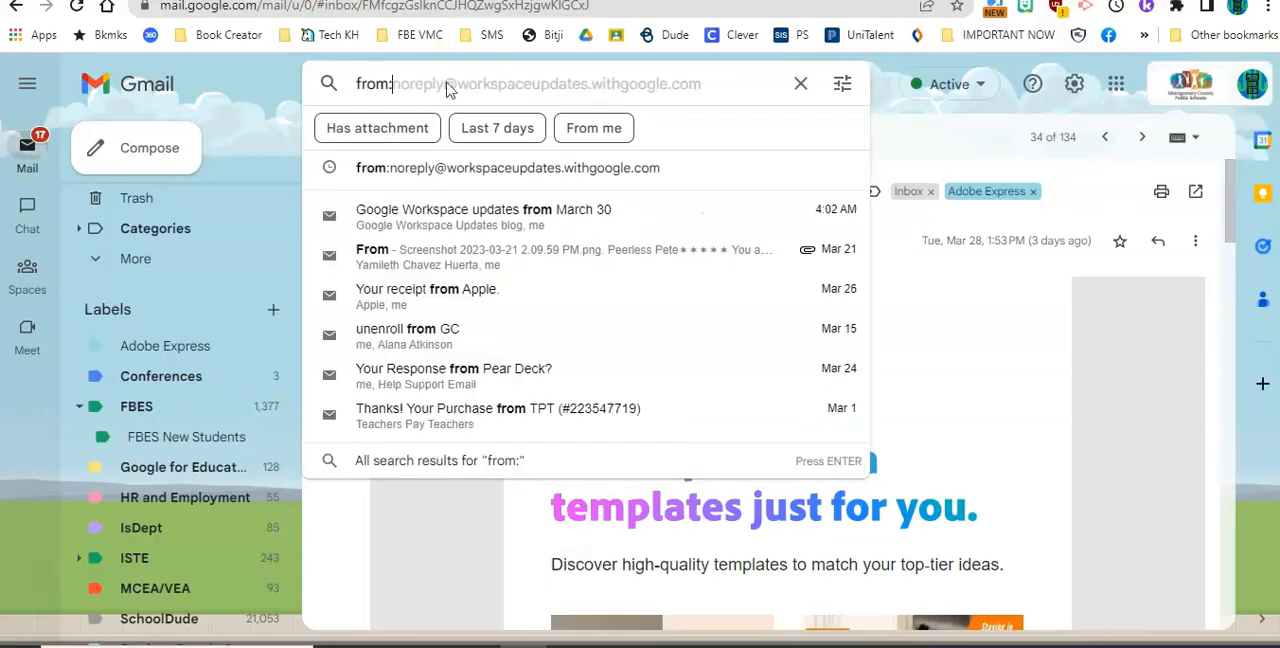
{"action": "key", "text": "ctrl+v"}
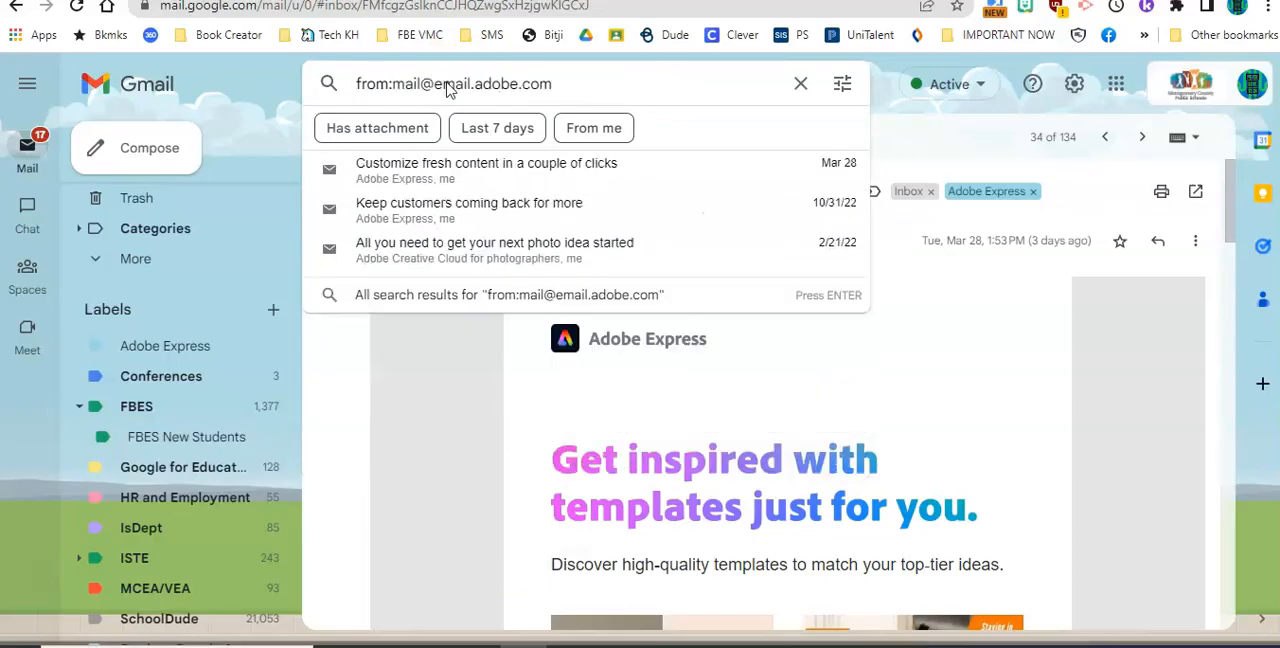
{"action": "key", "text": "Return"}
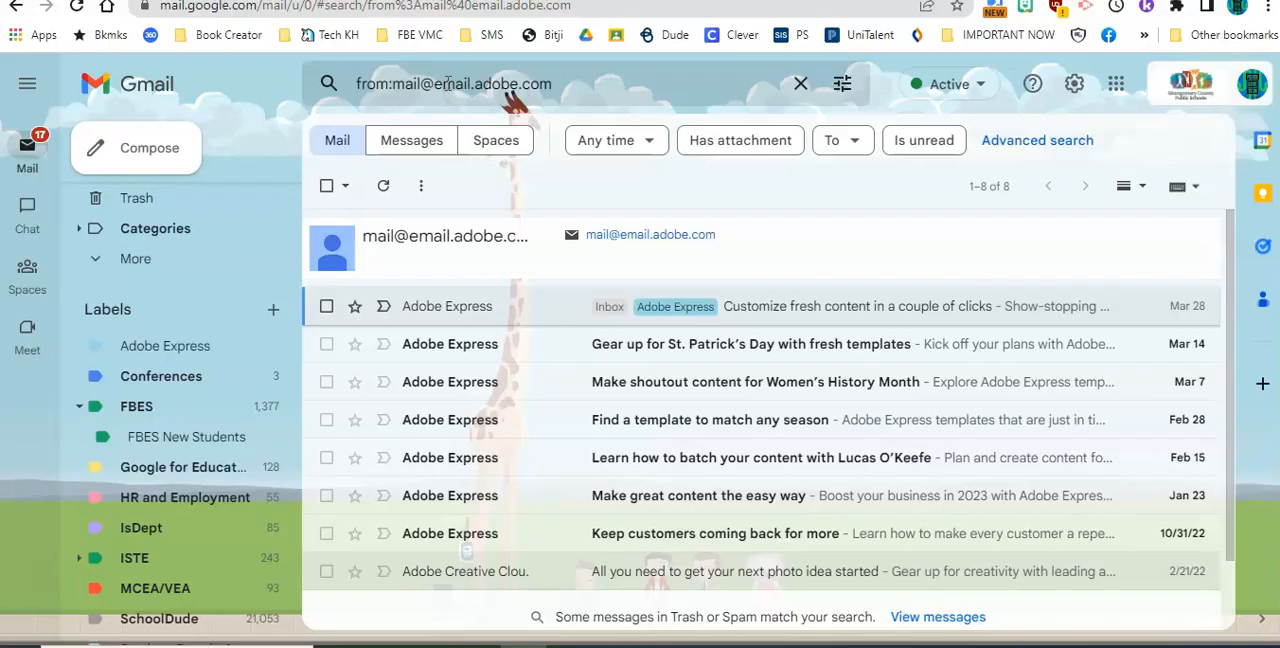
Create a filter for this sender that applies the Adobe Express label and also covers the existing matching conversations
{"action": "left_click", "coordinate": [843, 87]}
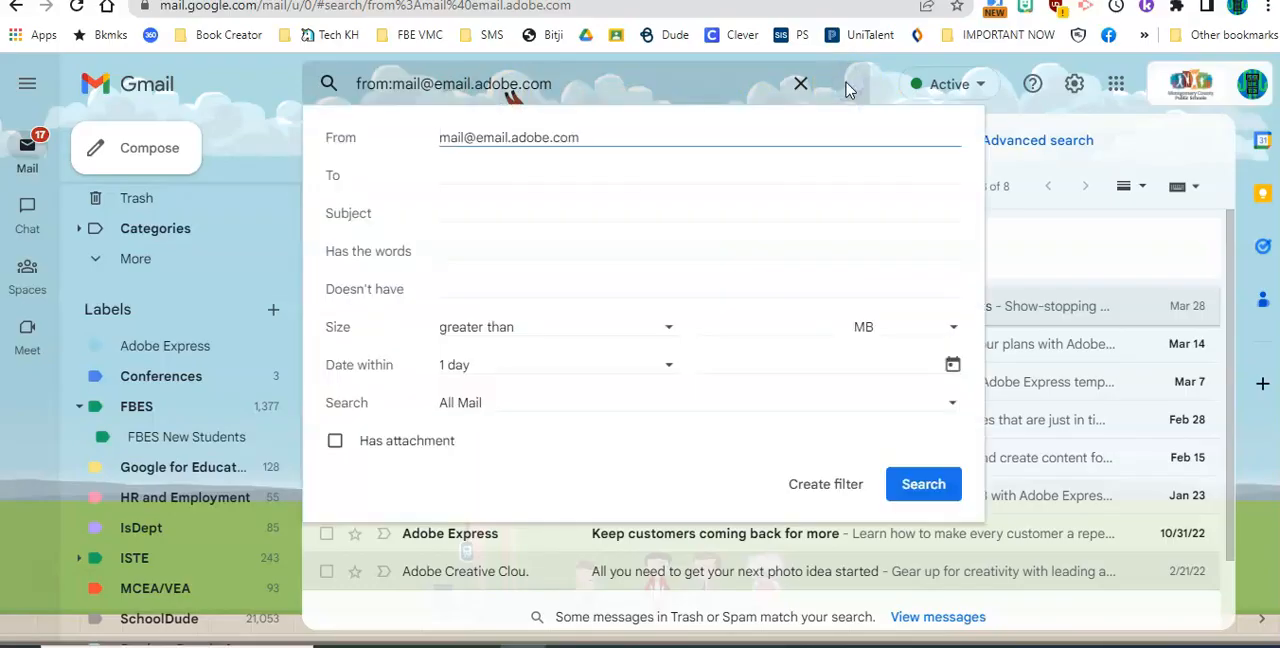
{"action": "left_click", "coordinate": [837, 491]}
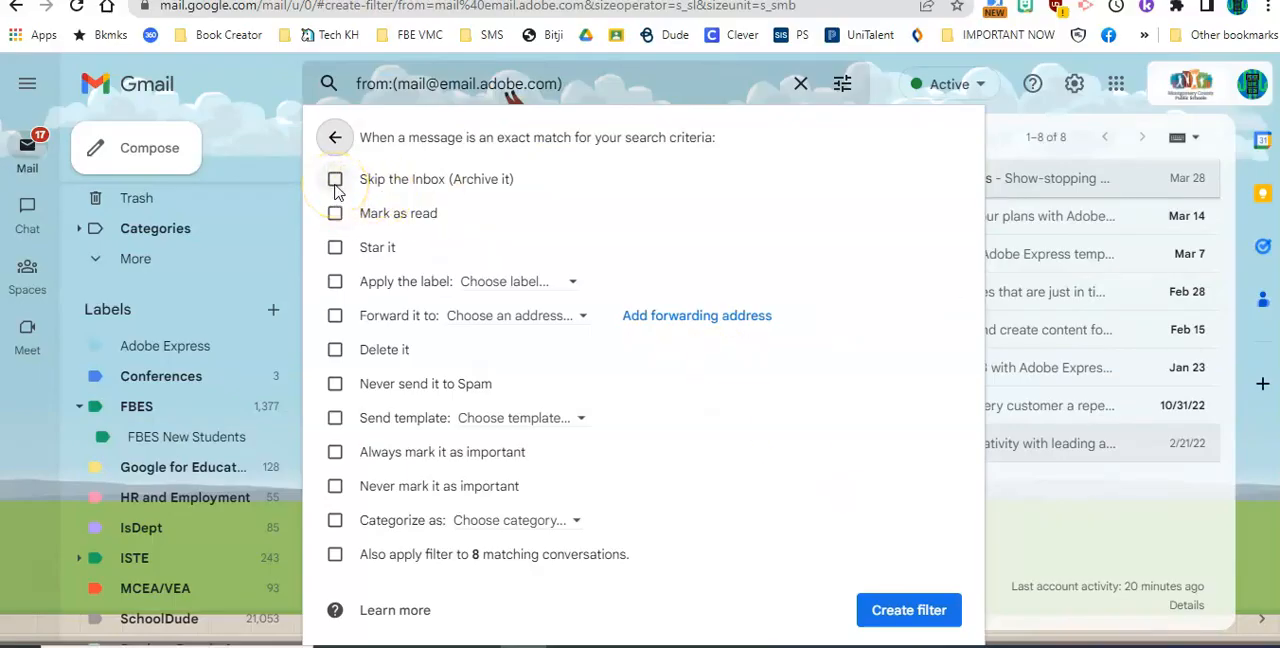
{"action": "left_click", "coordinate": [335, 283]}
{"action": "left_click", "coordinate": [495, 285]}
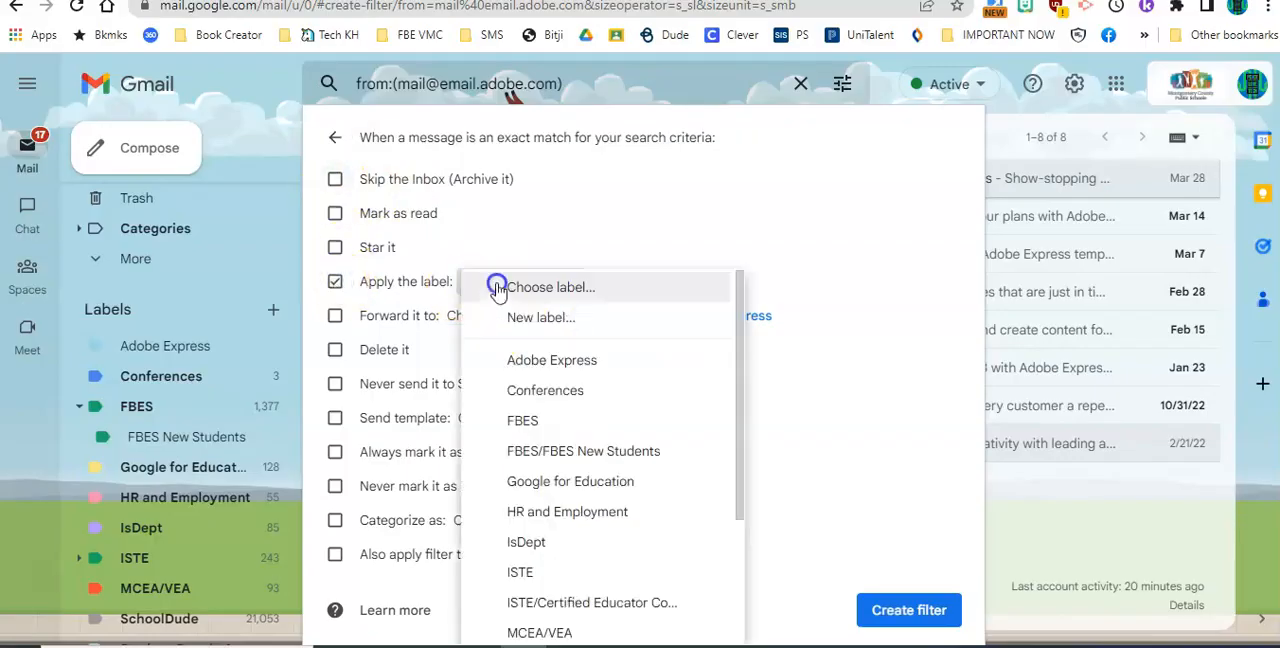
{"action": "left_click", "coordinate": [518, 360]}
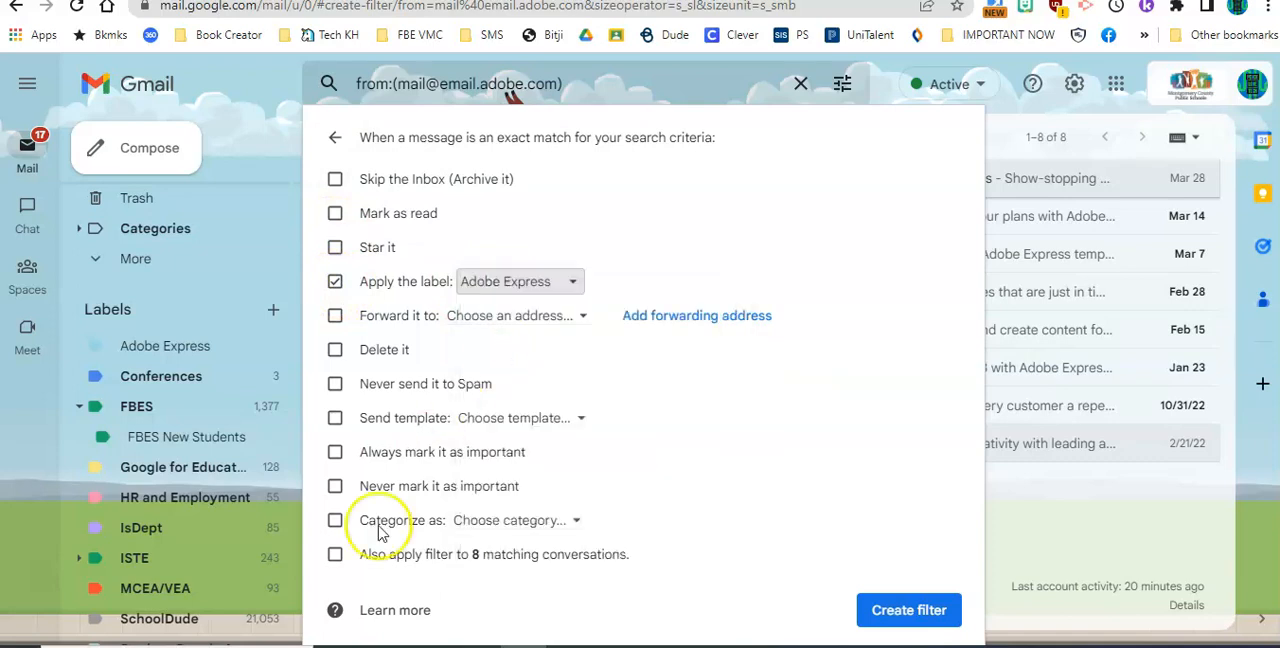
{"action": "left_click", "coordinate": [335, 556]}
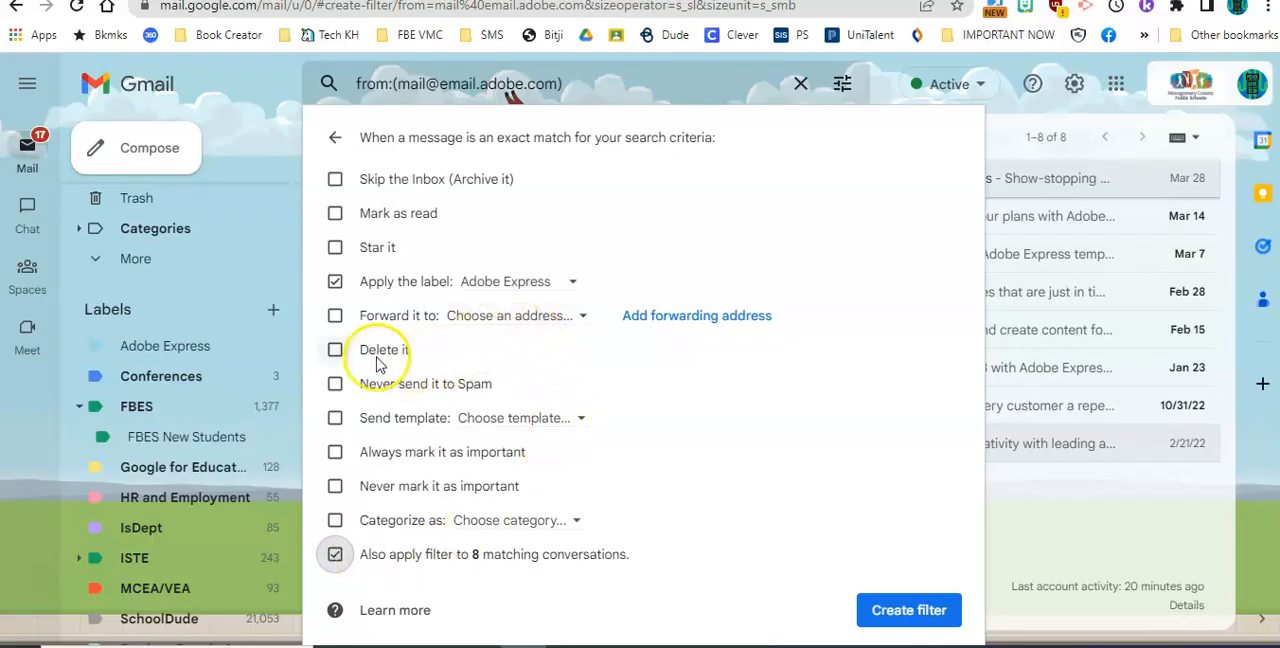
{"action": "left_click", "coordinate": [335, 452]}
{"action": "left_click", "coordinate": [908, 610]}
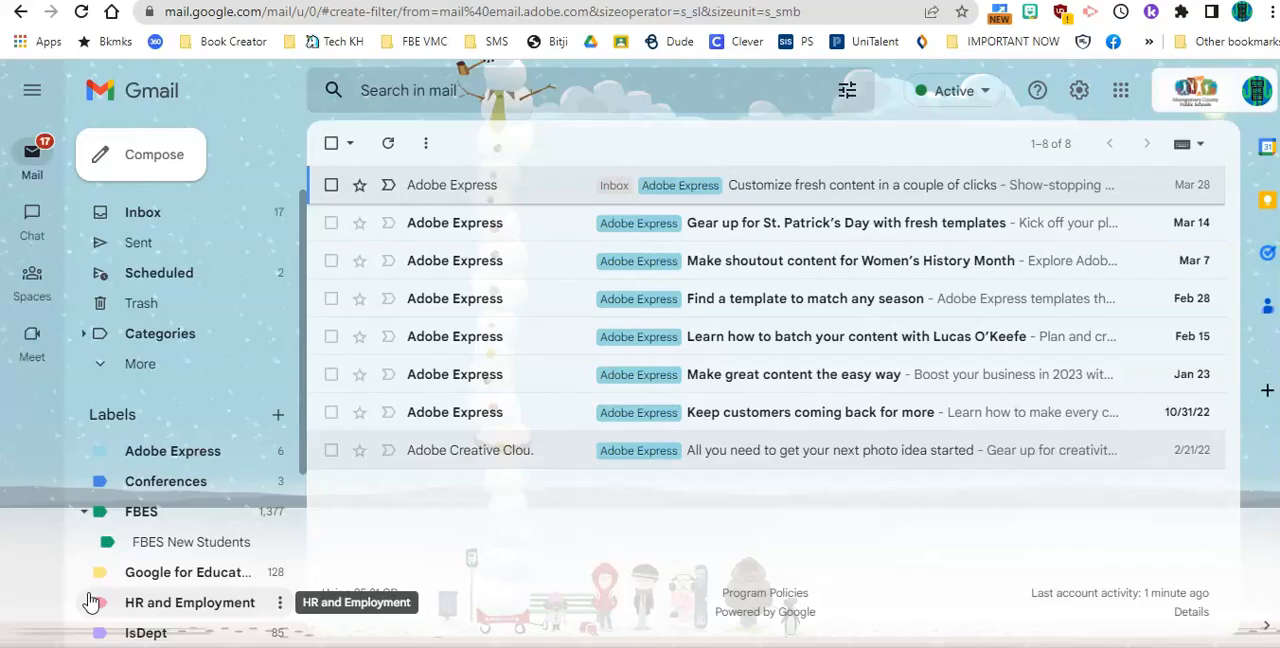
Return to the inbox, open the full settings and review the show and hide options for the labels
{"action": "left_click", "coordinate": [150, 213]}
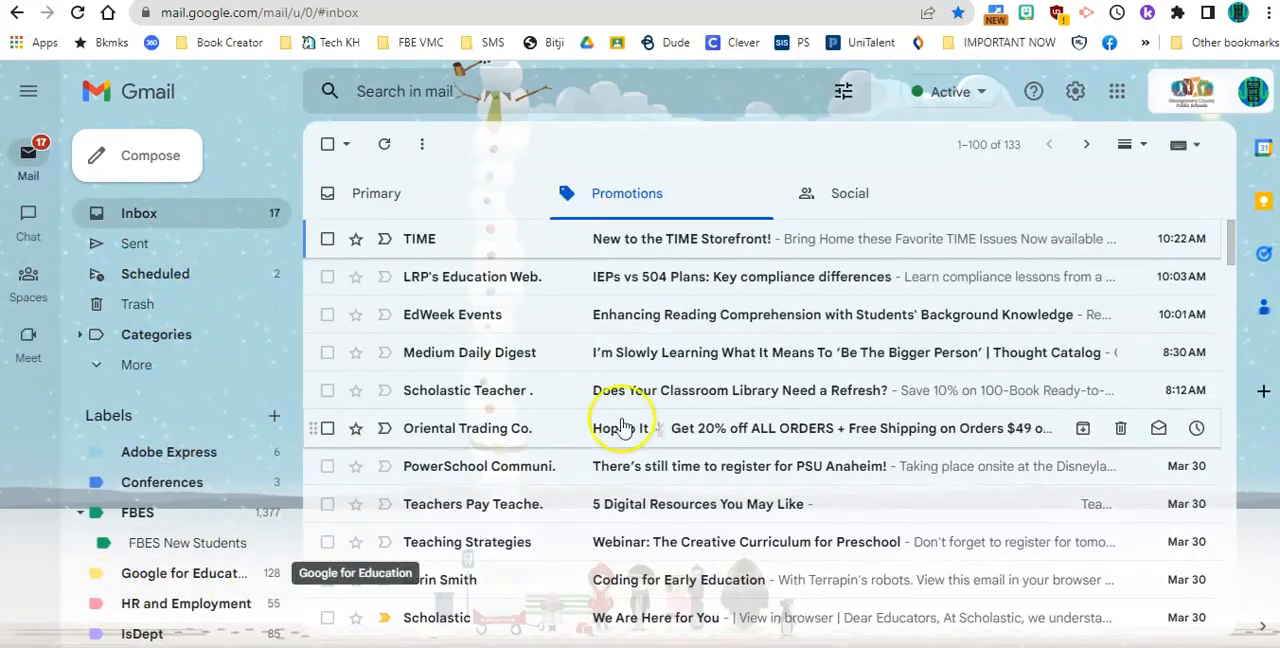
{"action": "left_click", "coordinate": [1075, 95]}
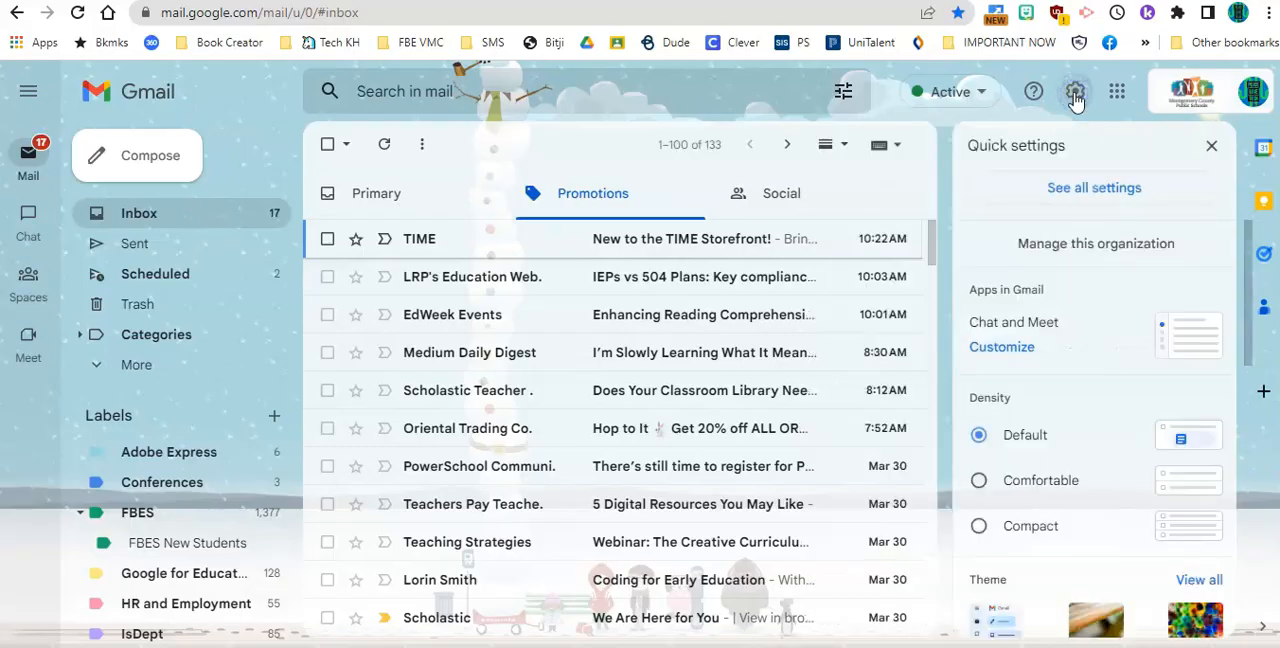
{"action": "left_click", "coordinate": [1082, 192]}
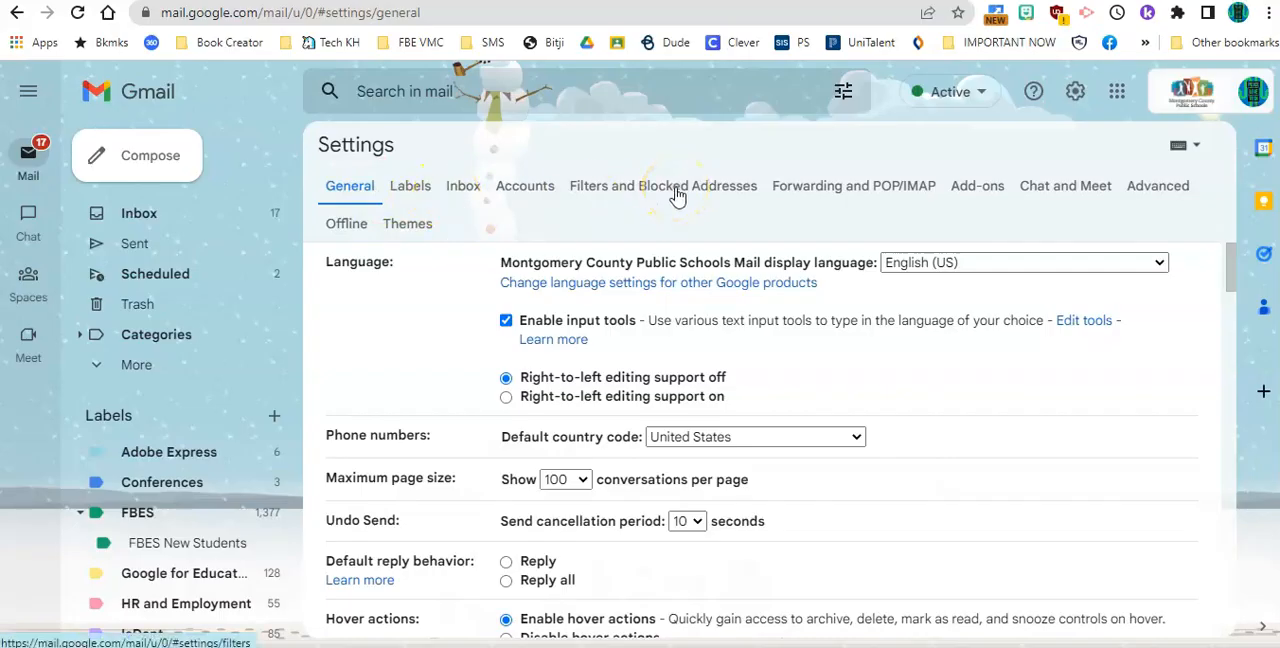
{"action": "left_click", "coordinate": [414, 186]}
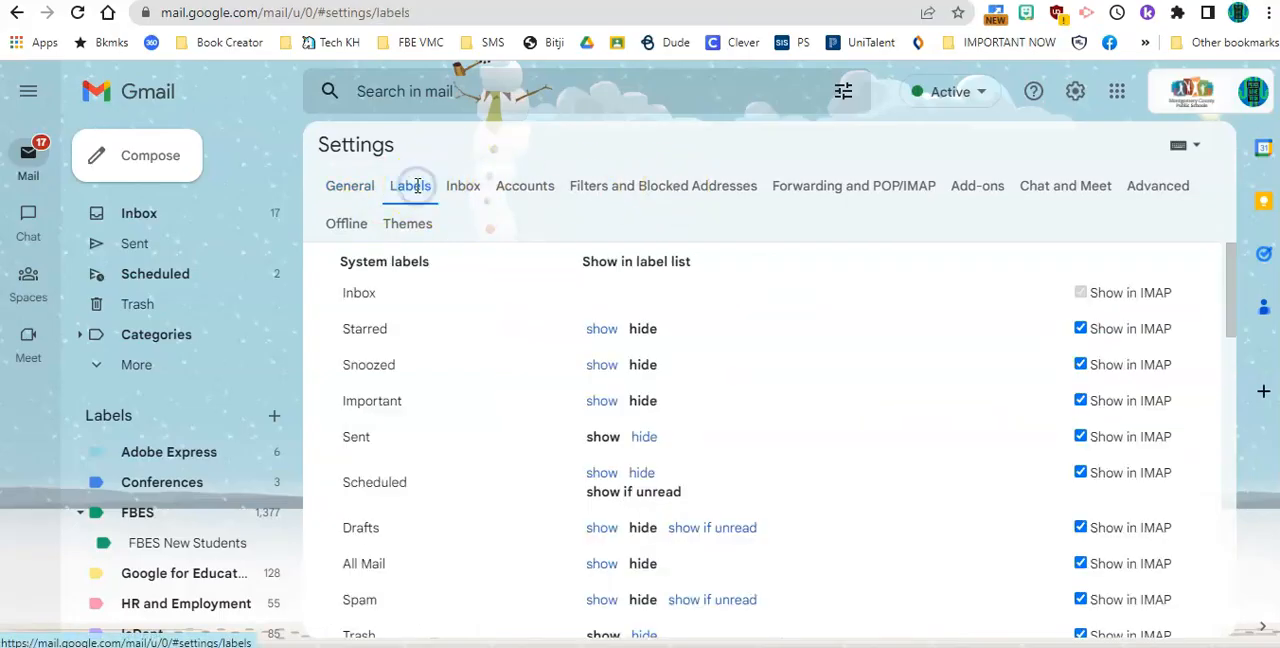
{"action": "left_click", "coordinate": [466, 365]}
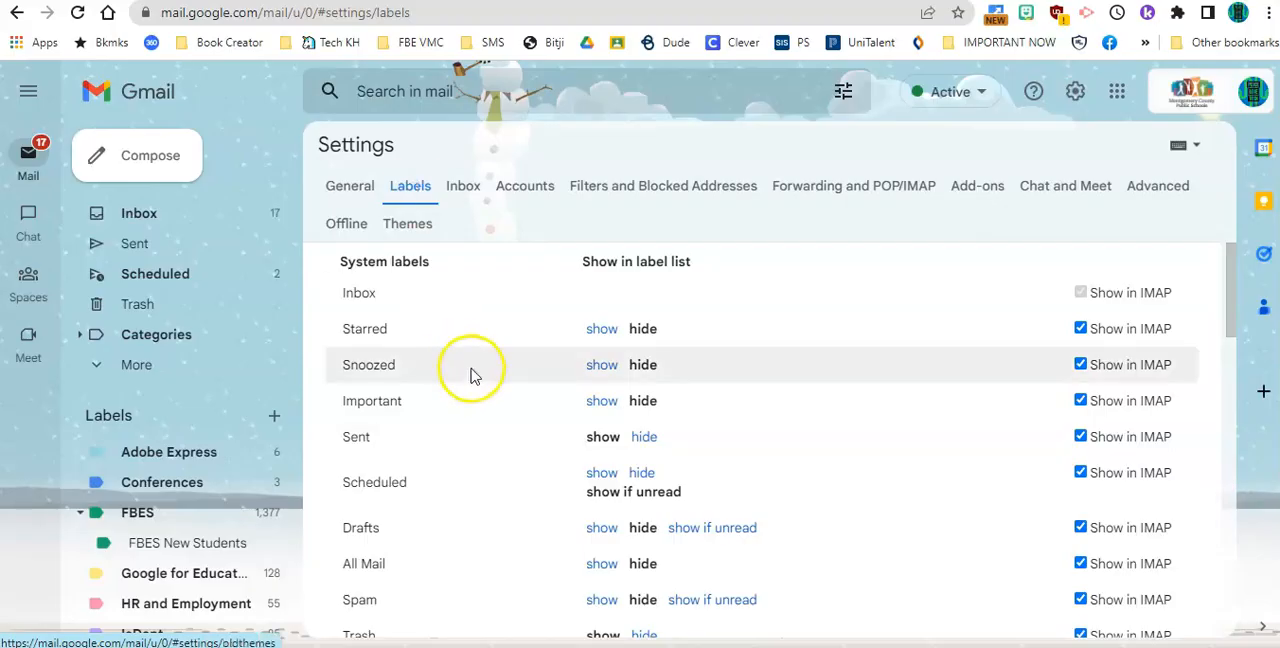
{"action": "scroll", "coordinate": [471, 371], "scroll_direction": "down", "scroll_amount": 6}
{"action": "scroll", "coordinate": [475, 378], "scroll_direction": "up", "scroll_amount": 6}
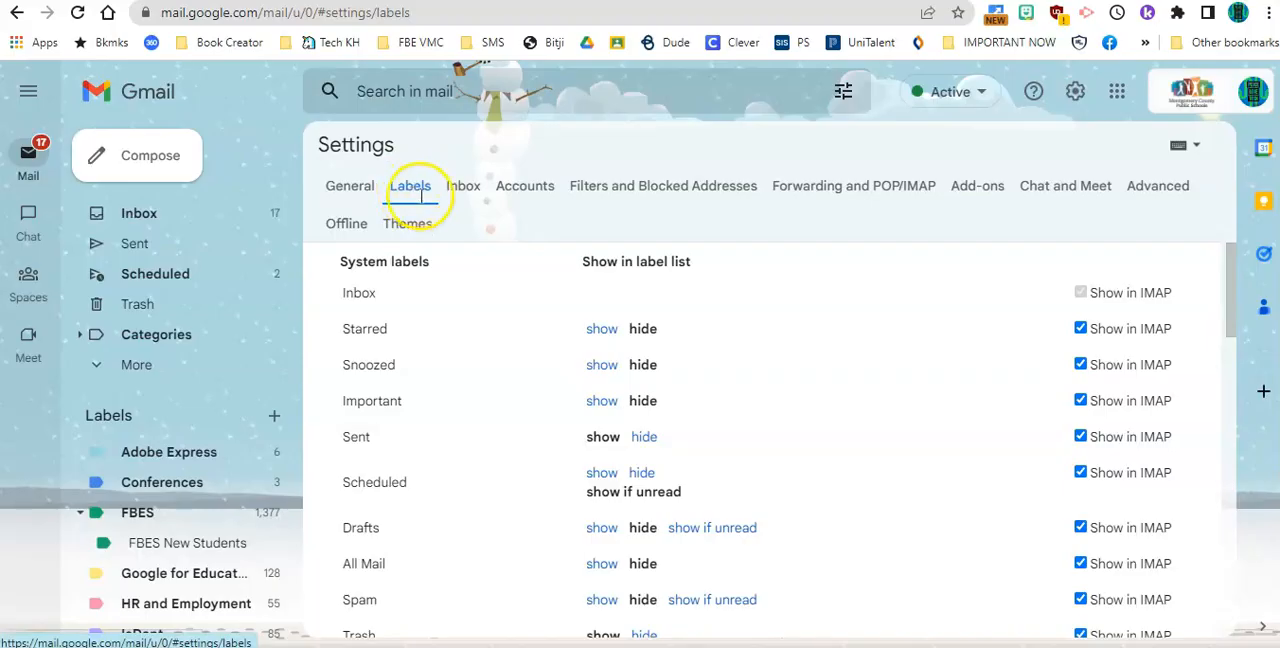
Review the list of existing mail filters, including the Adobe Express one, and the blocked addresses in the settings
{"action": "left_click", "coordinate": [695, 186]}
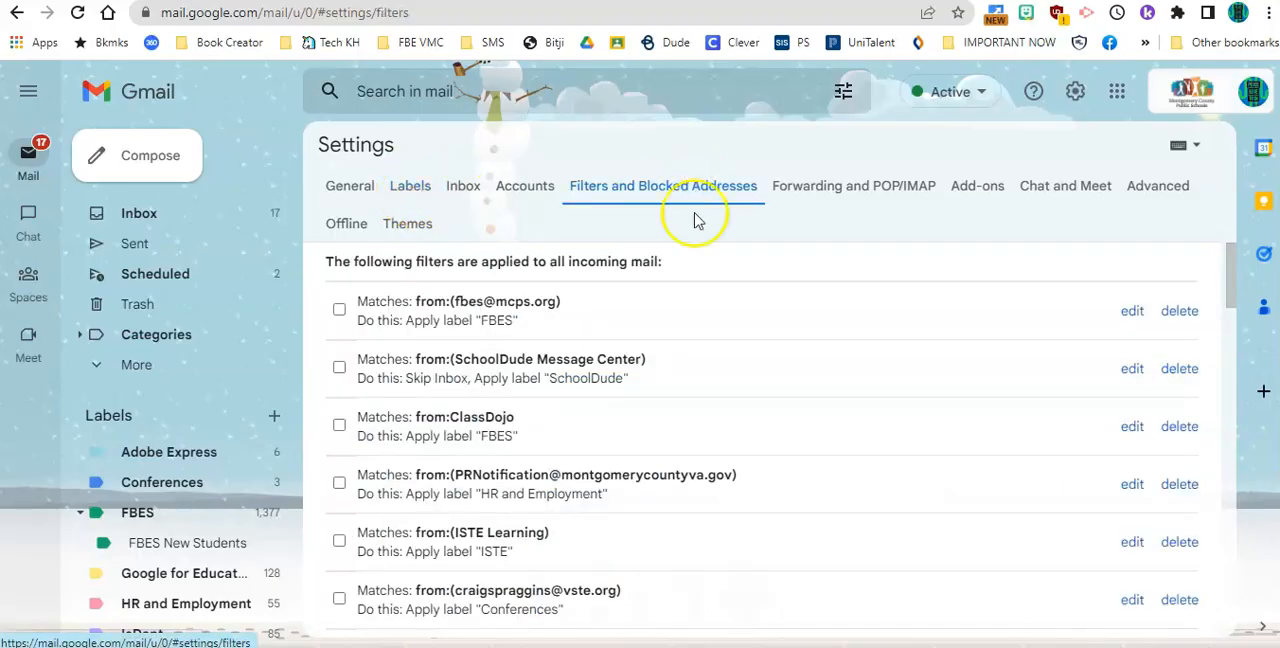
{"action": "scroll", "coordinate": [697, 314], "scroll_direction": "down", "scroll_amount": 15}
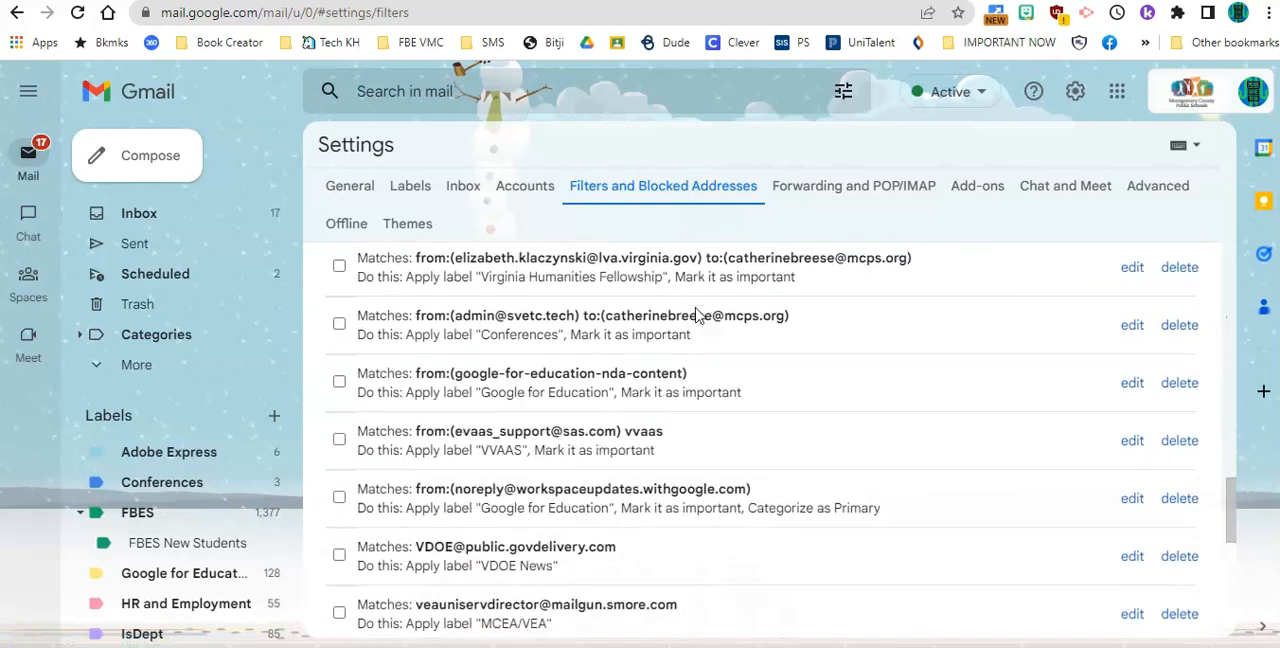
{"action": "scroll", "coordinate": [697, 314], "scroll_direction": "down", "scroll_amount": 10}
{"action": "scroll", "coordinate": [692, 325], "scroll_direction": "up", "scroll_amount": 2}
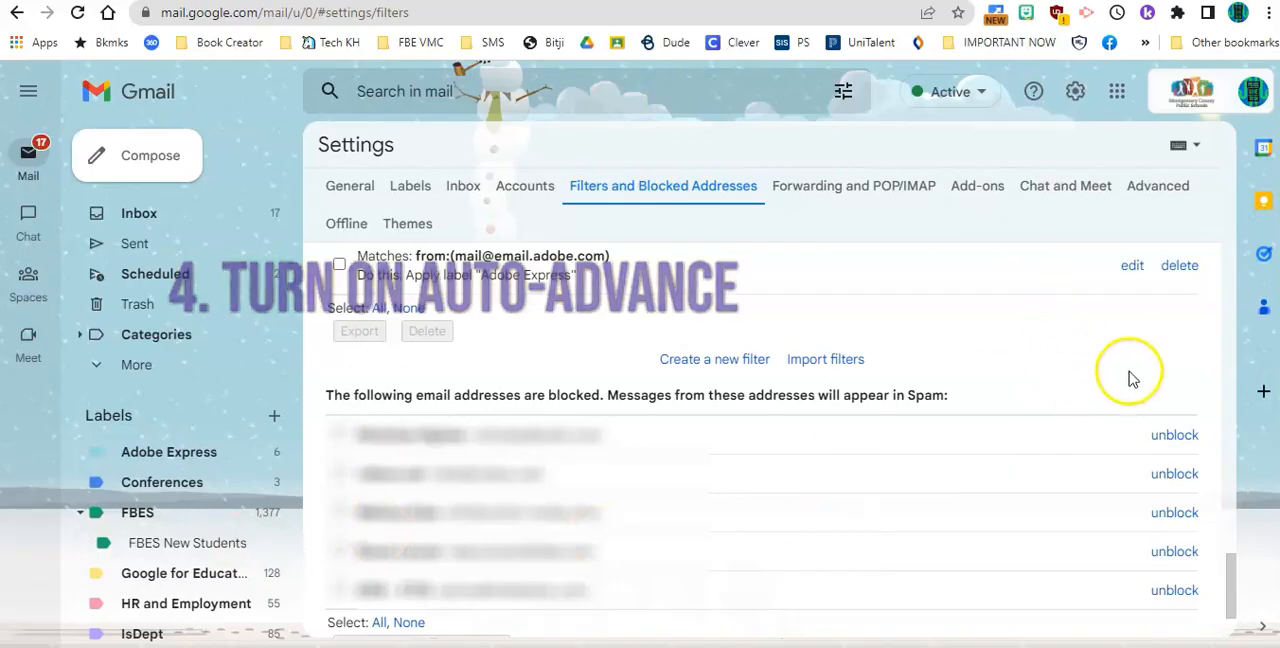
Review the advanced settings for auto-advance, templates, custom keyboard shortcuts and the unread message icon, keeping auto-advance enabled
{"action": "left_click", "coordinate": [1163, 192]}
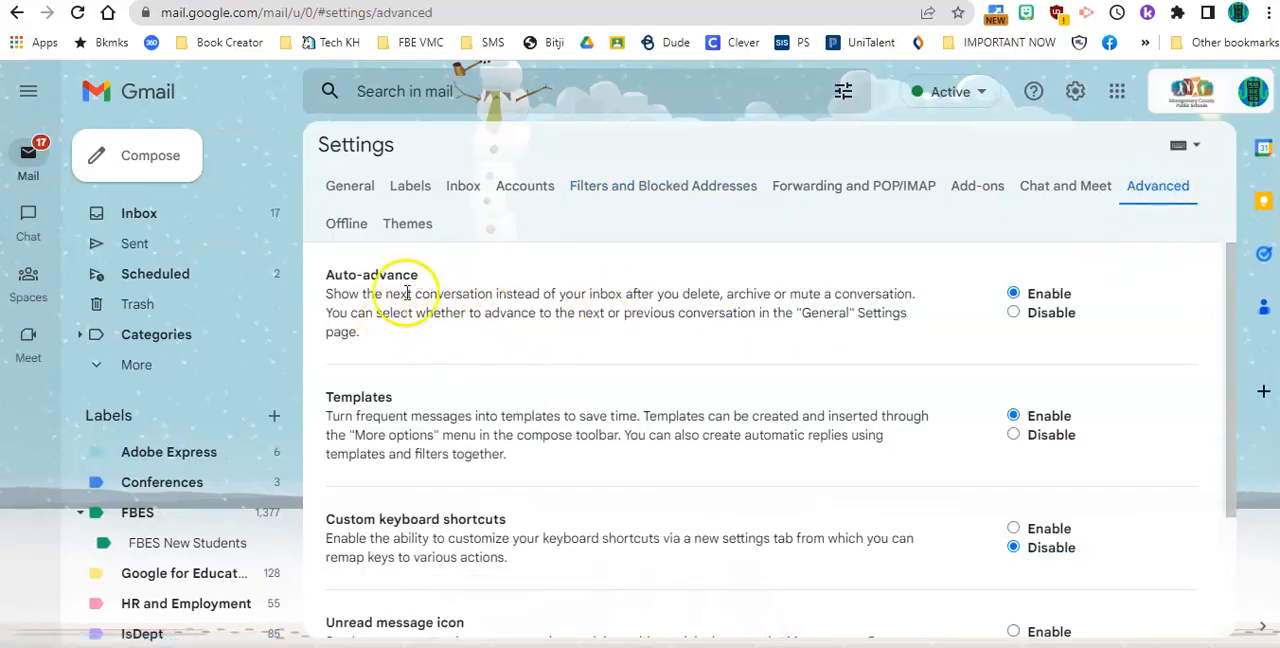
{"action": "left_click", "coordinate": [1014, 296]}
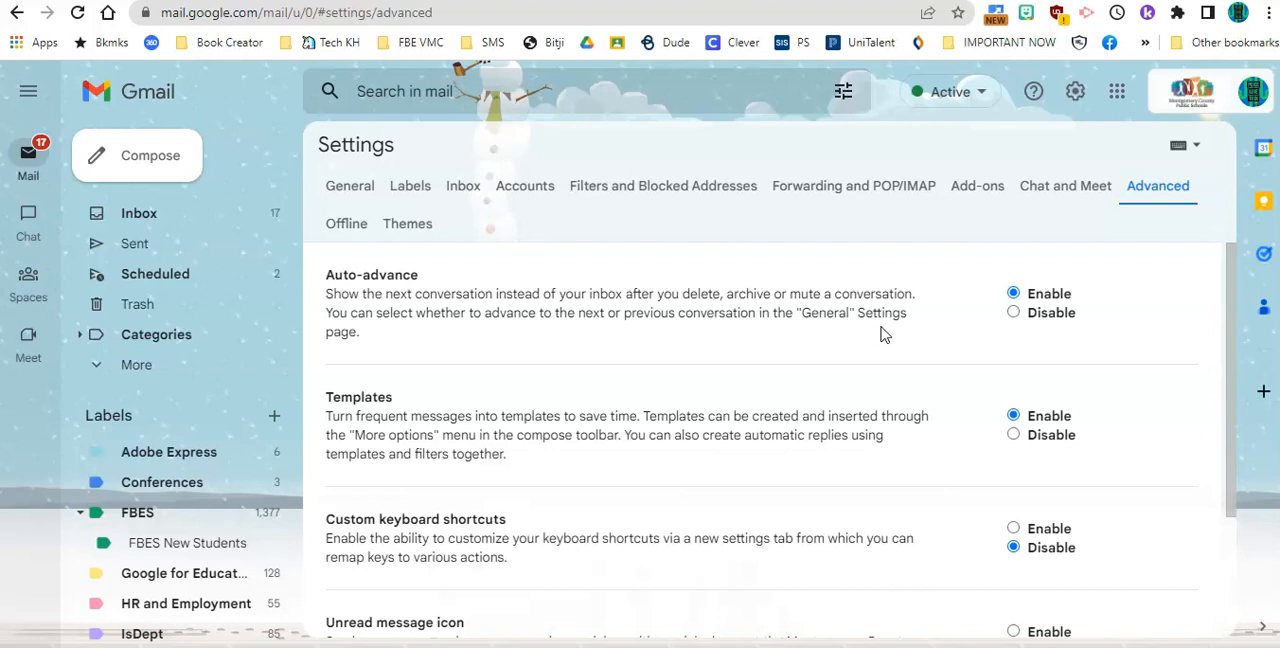
{"action": "scroll", "coordinate": [883, 334], "scroll_direction": "down", "scroll_amount": 1}
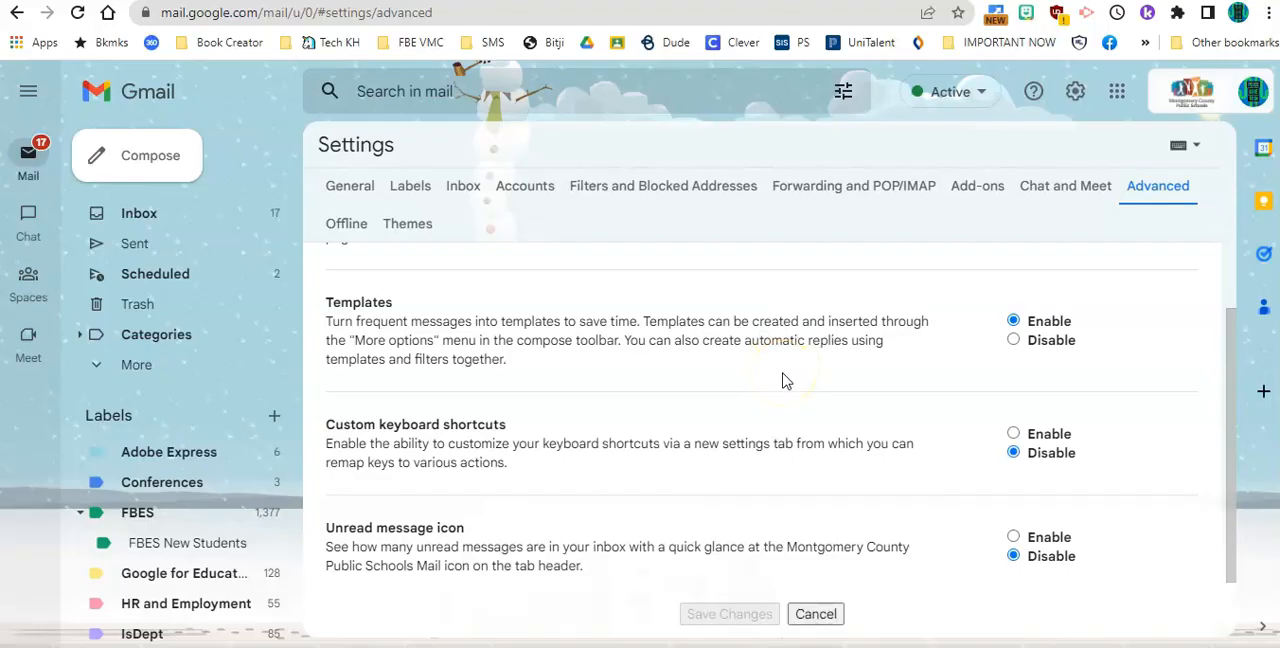
{"action": "scroll", "coordinate": [785, 380], "scroll_direction": "down", "scroll_amount": 1}
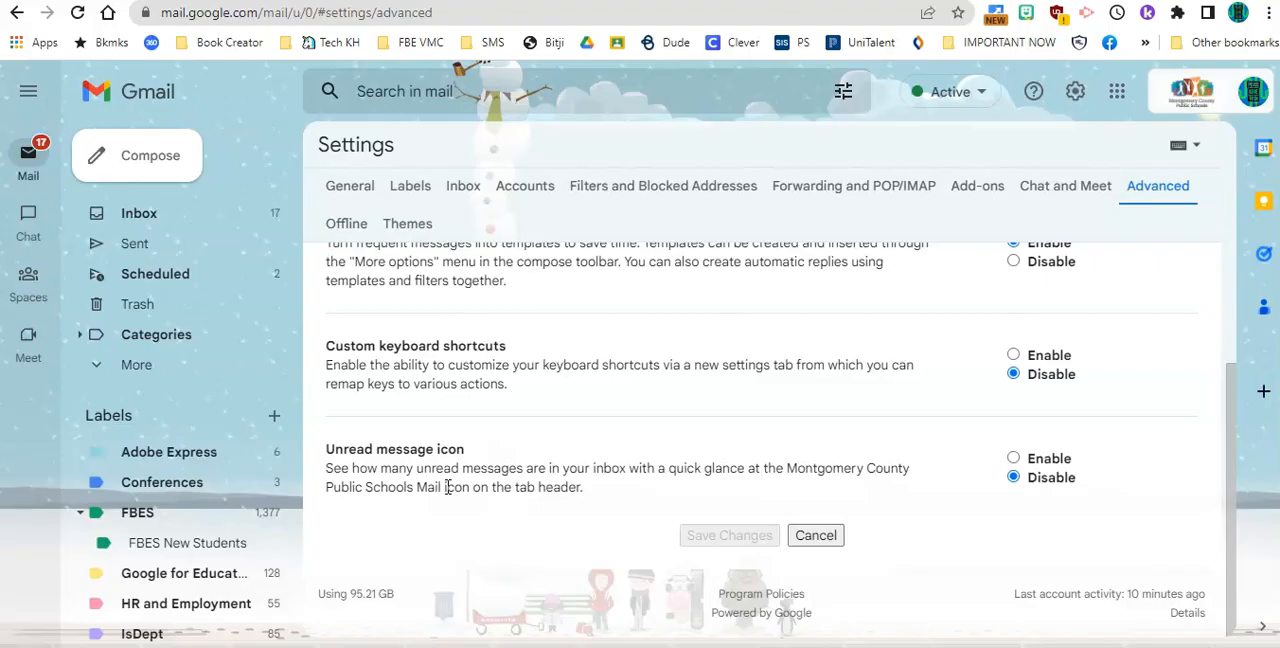
Open the newest TIME Storefront email in Promotions and archive it, continuing to archive the next three messages as they open
{"action": "scroll", "coordinate": [557, 397], "scroll_direction": "up", "scroll_amount": 3}
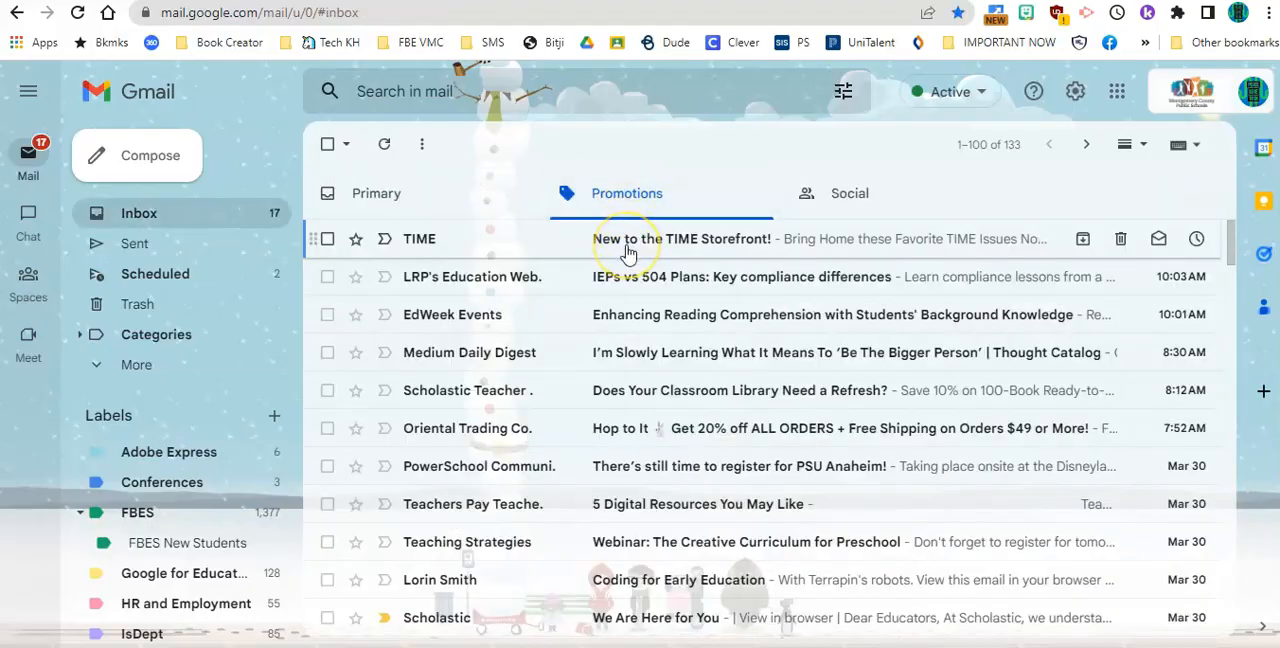
{"action": "left_click", "coordinate": [627, 240]}
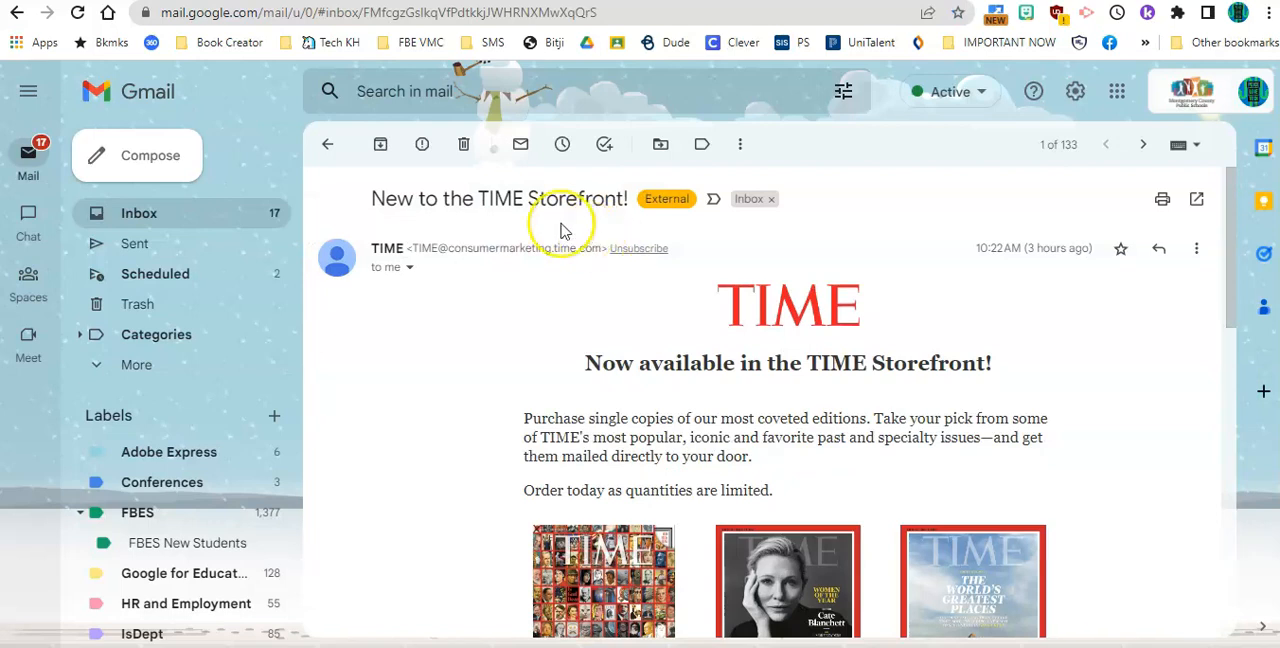
{"action": "left_click", "coordinate": [465, 148]}
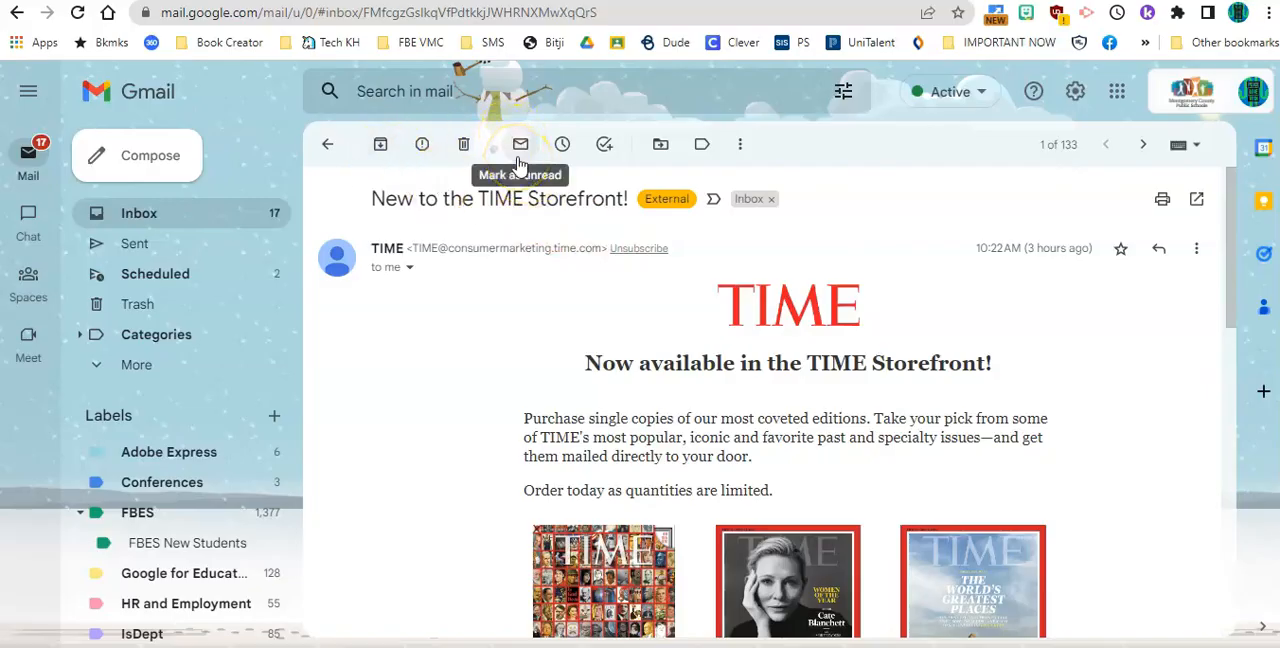
{"action": "left_click", "coordinate": [380, 146]}
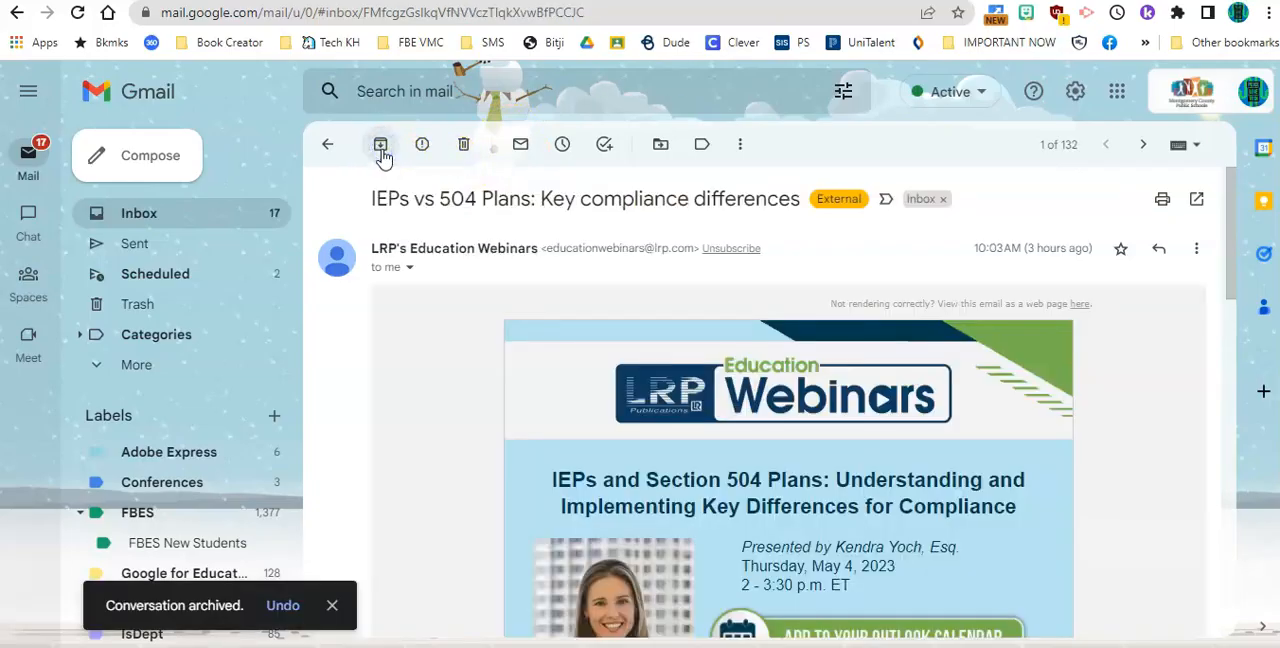
{"action": "left_click", "coordinate": [380, 146]}
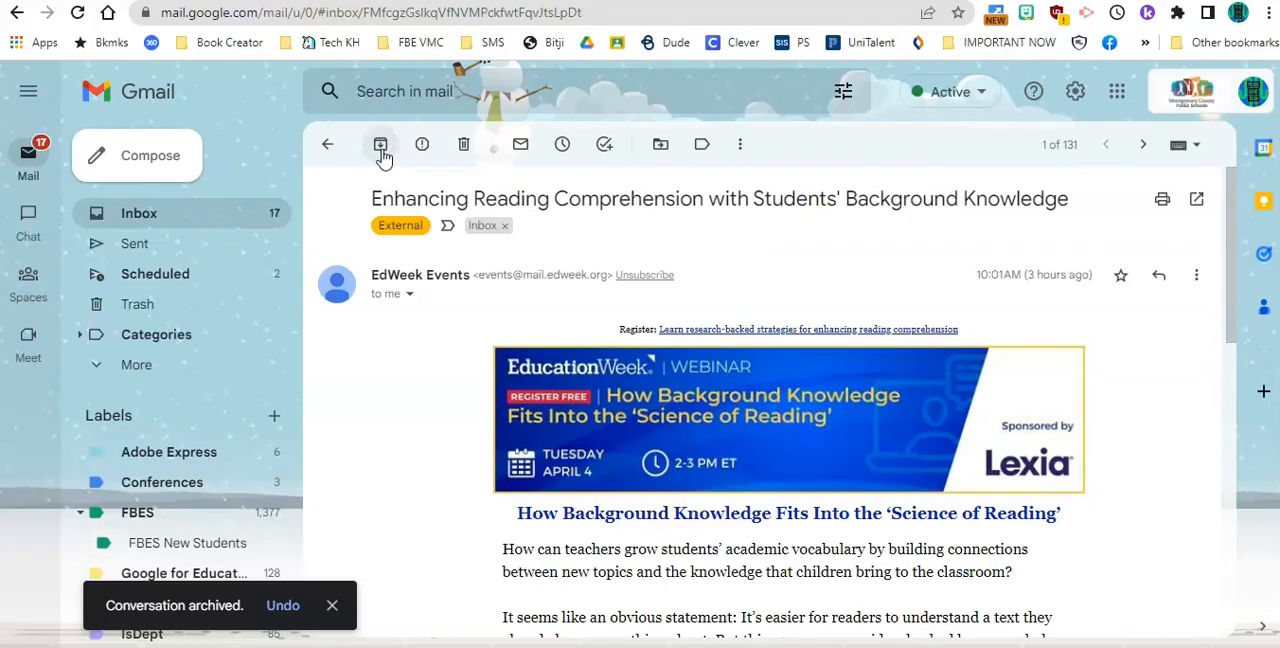
{"action": "left_click", "coordinate": [380, 146]}
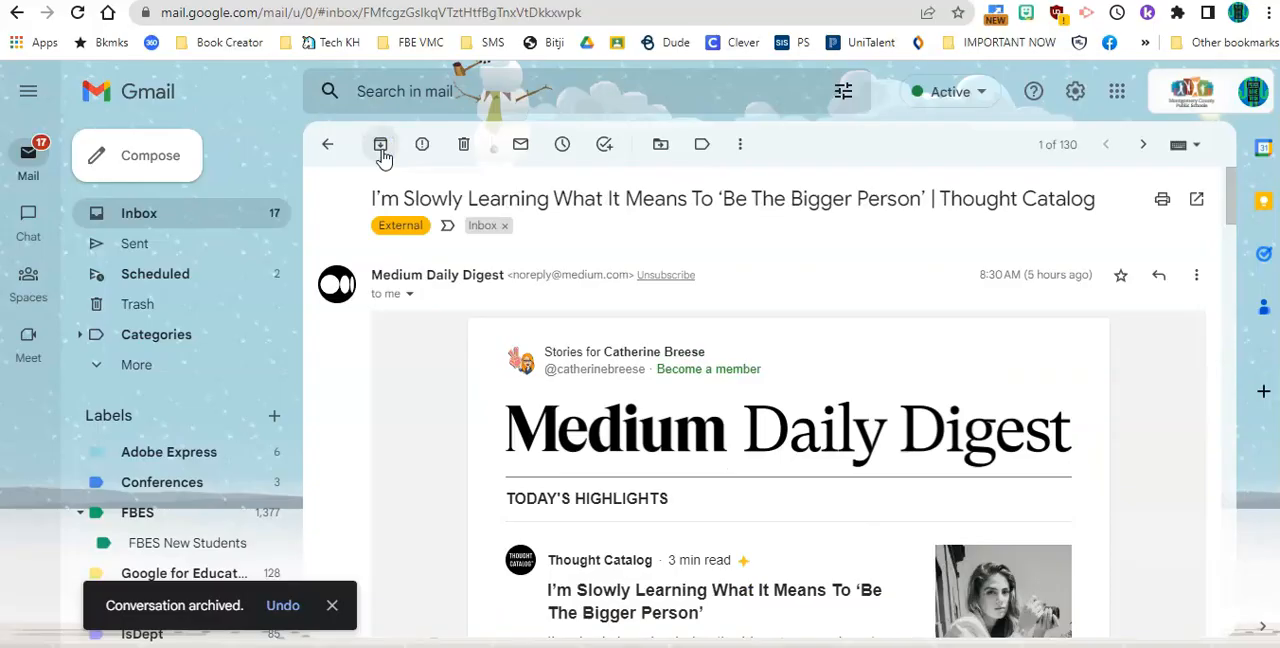
{"action": "left_click", "coordinate": [380, 146]}
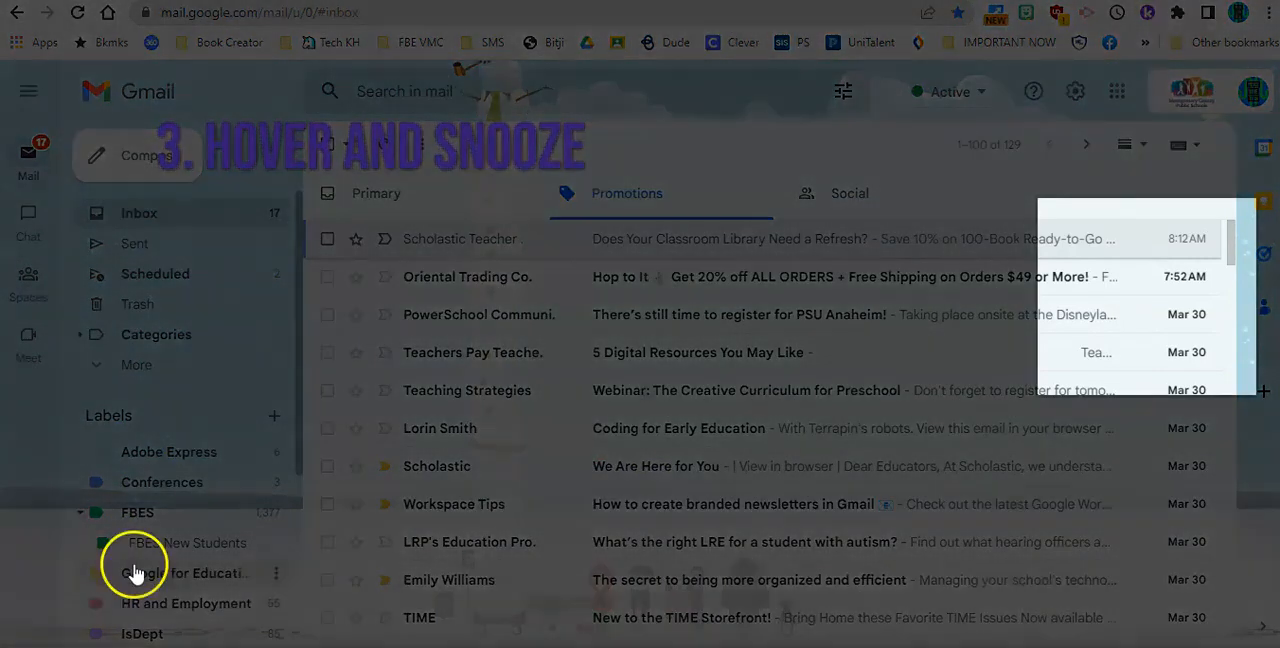
Archive the first four Promotions messages directly from the message list and delete the next two, from "Webinar: The Creative Curriculum" on
{"action": "mouse_move", "coordinate": [737, 249]}
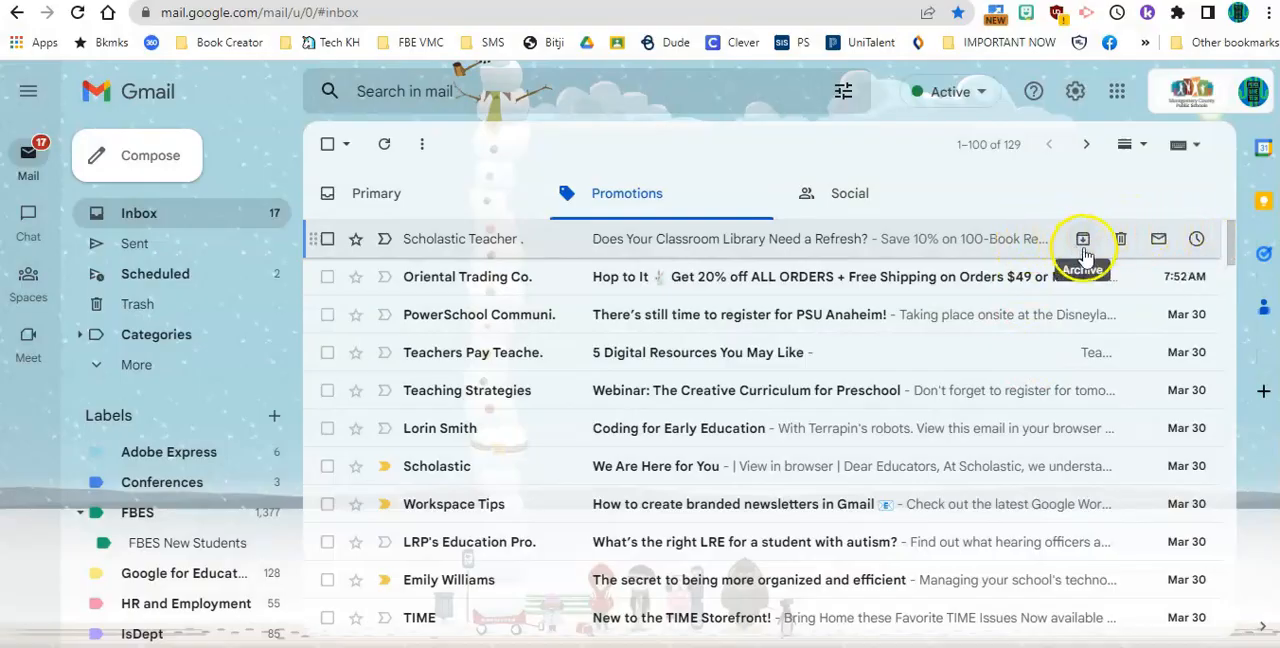
{"action": "left_click", "coordinate": [1082, 241]}
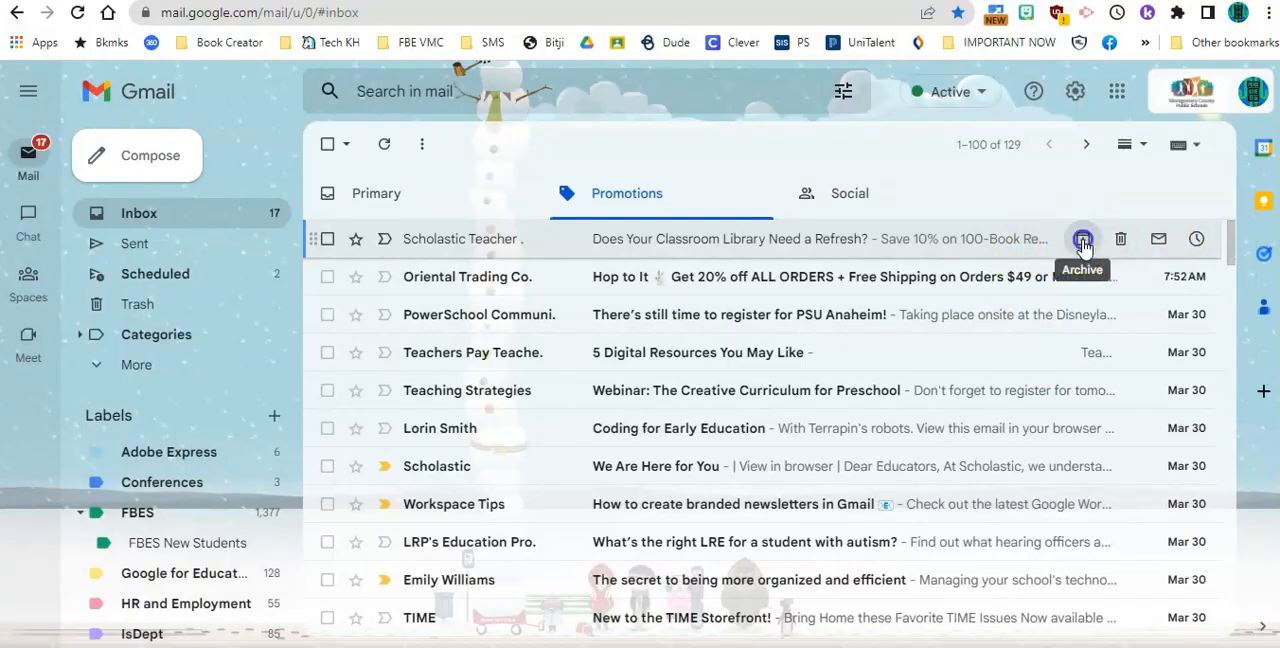
{"action": "left_click", "coordinate": [1082, 241]}
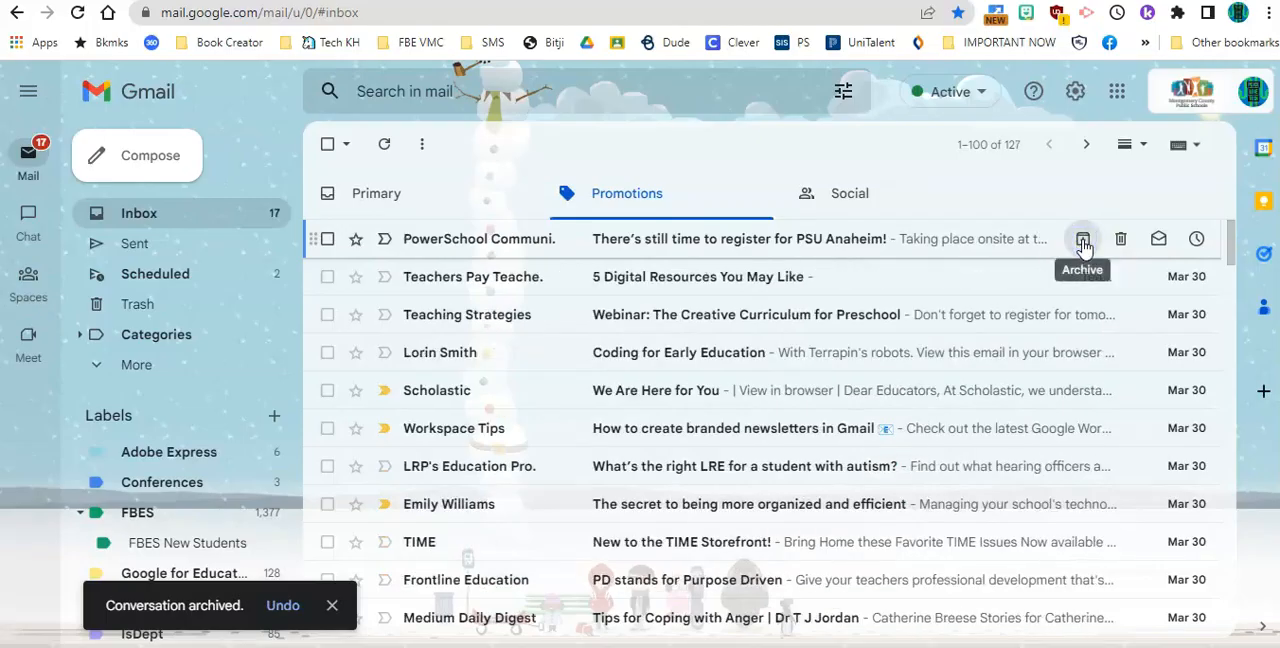
{"action": "left_click", "coordinate": [1082, 241]}
{"action": "left_click", "coordinate": [1082, 241]}
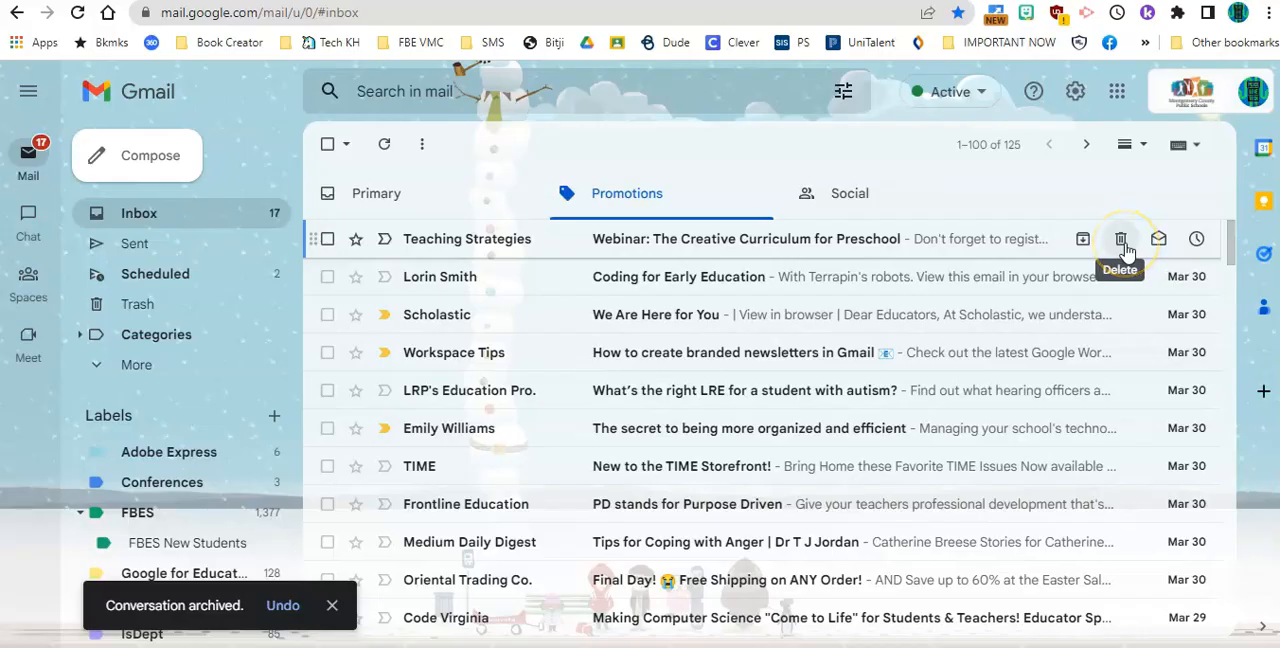
{"action": "left_click", "coordinate": [1122, 243]}
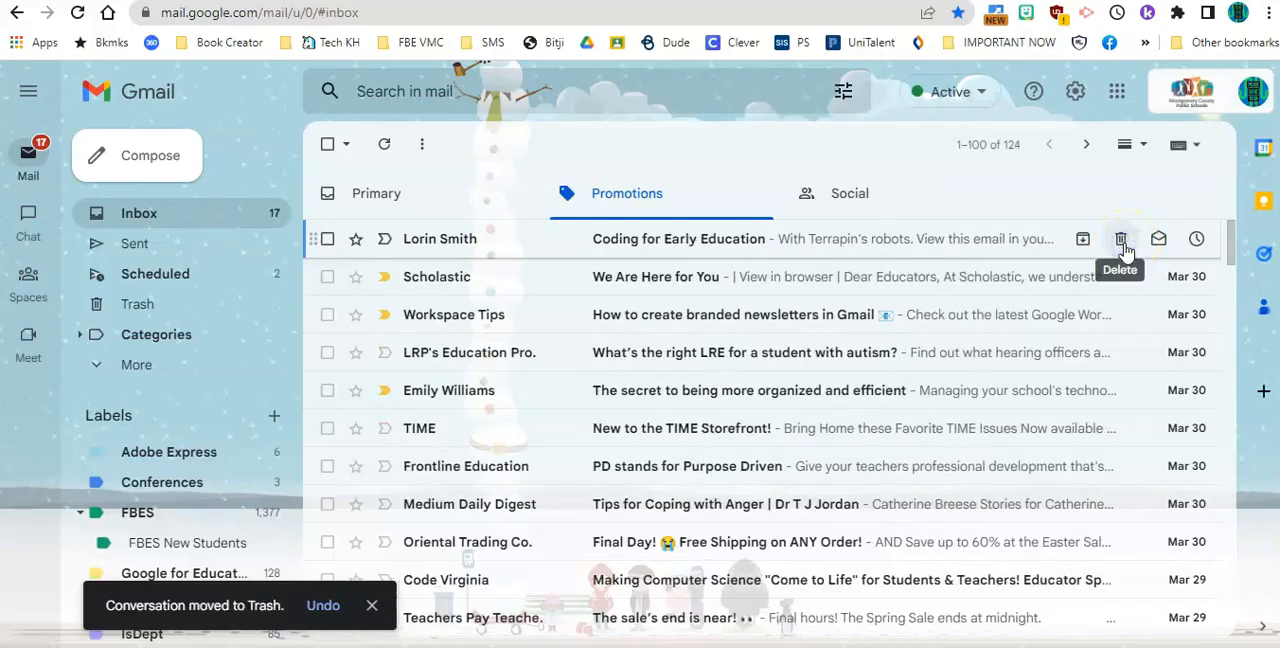
{"action": "left_click", "coordinate": [1122, 243]}
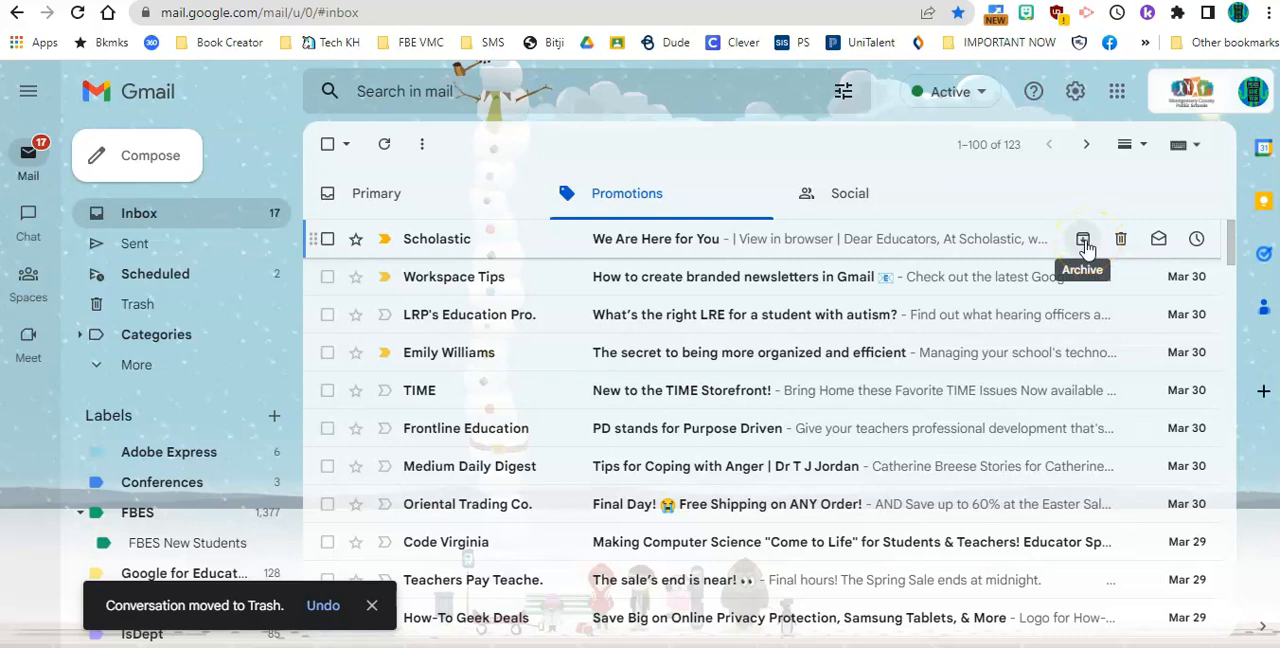
Mark the Scholastic, Workspace Tips and LRP's Education messages as read directly from the Promotions list
{"action": "left_click", "coordinate": [1159, 244]}
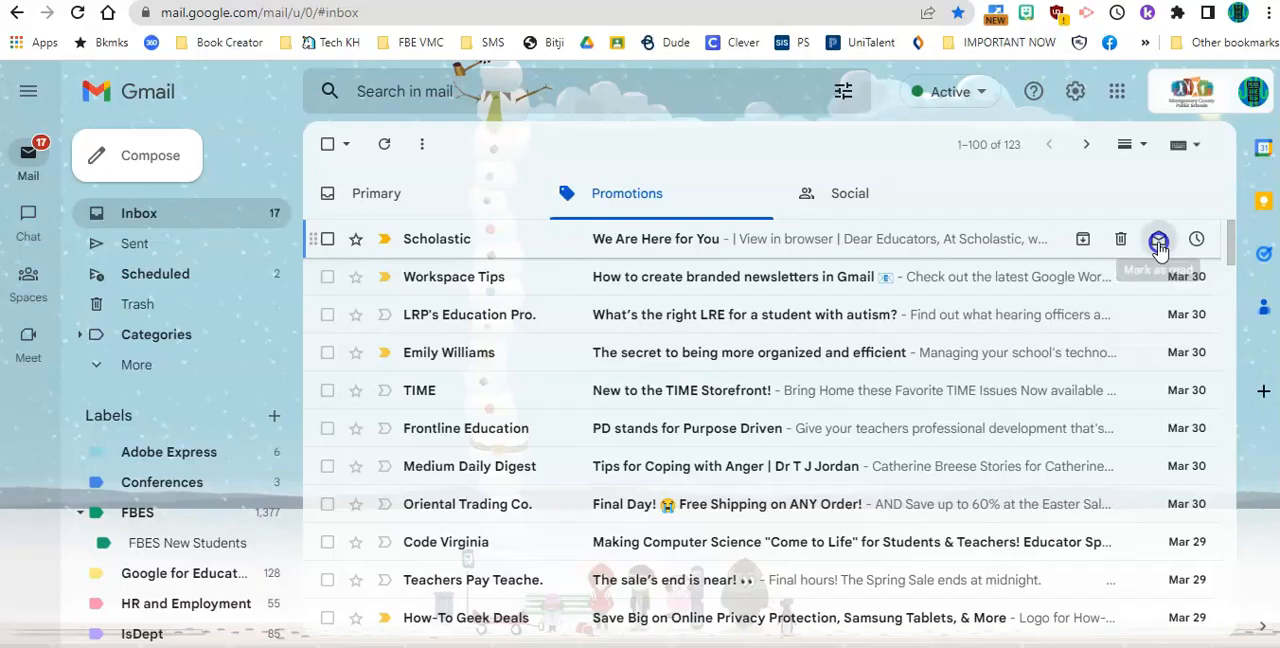
{"action": "left_click", "coordinate": [1159, 244]}
{"action": "left_click", "coordinate": [1158, 276]}
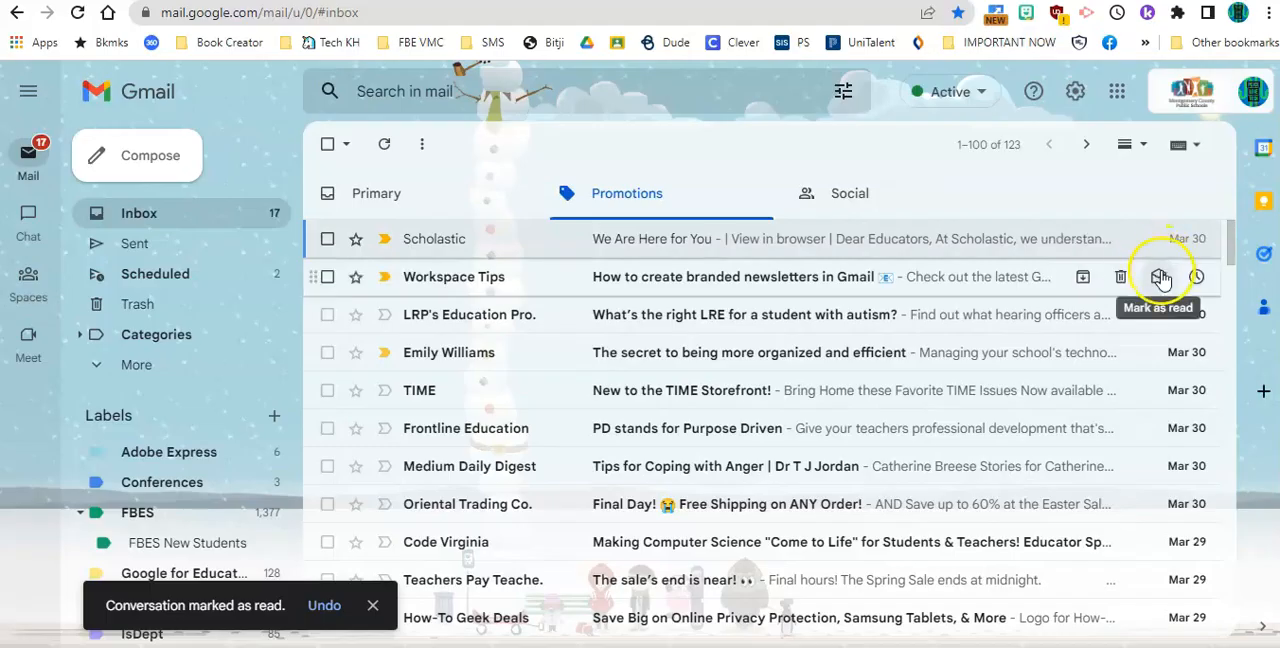
{"action": "left_click", "coordinate": [1160, 316]}
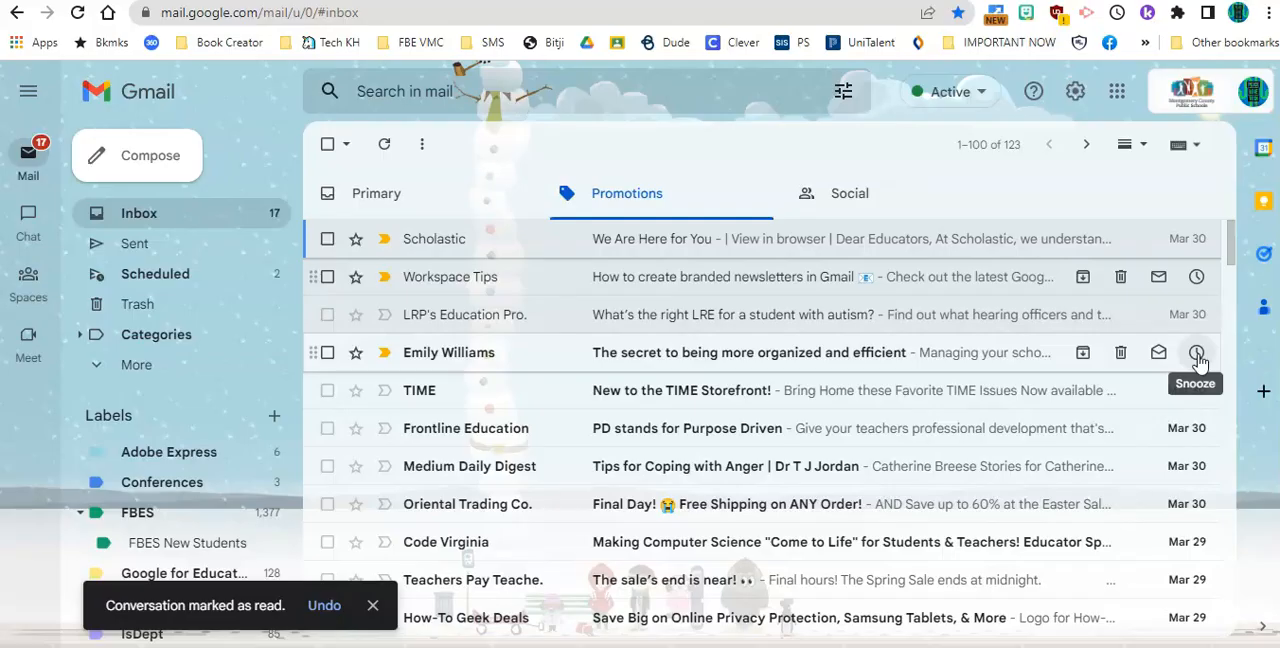
Snooze the "The secret to being more organized and efficient" email until later today at 6:00 PM and open the Snoozed folder
{"action": "left_click", "coordinate": [1197, 354]}
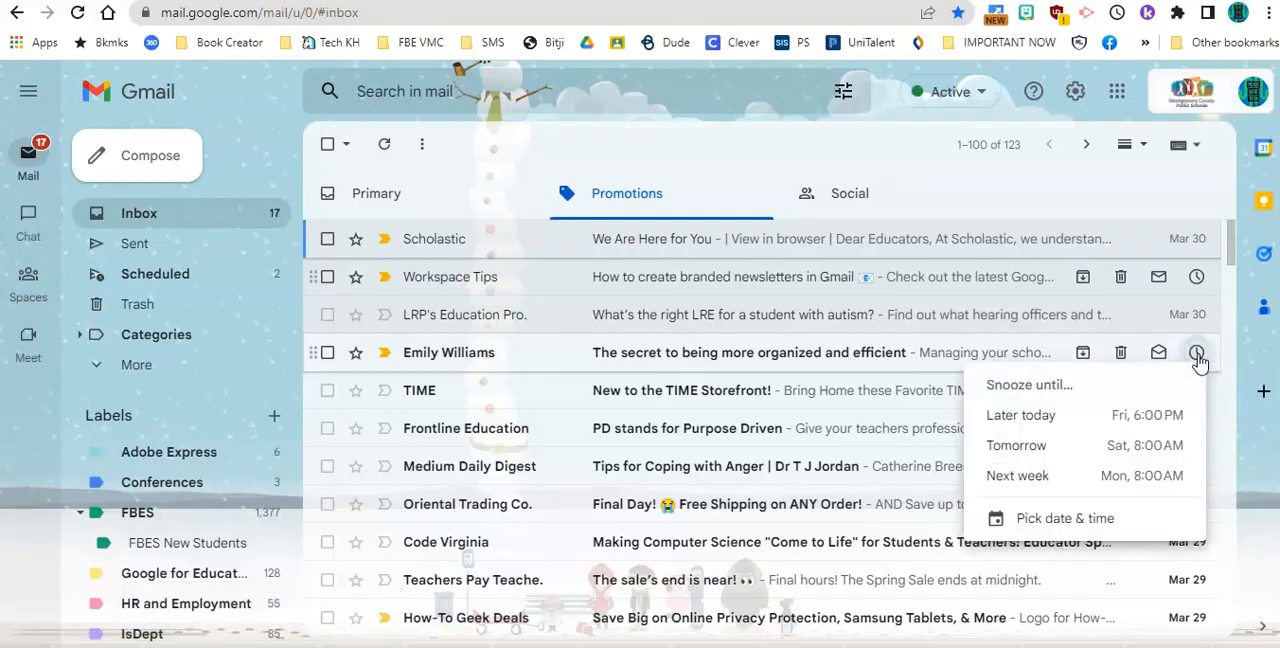
{"action": "left_click", "coordinate": [1163, 428]}
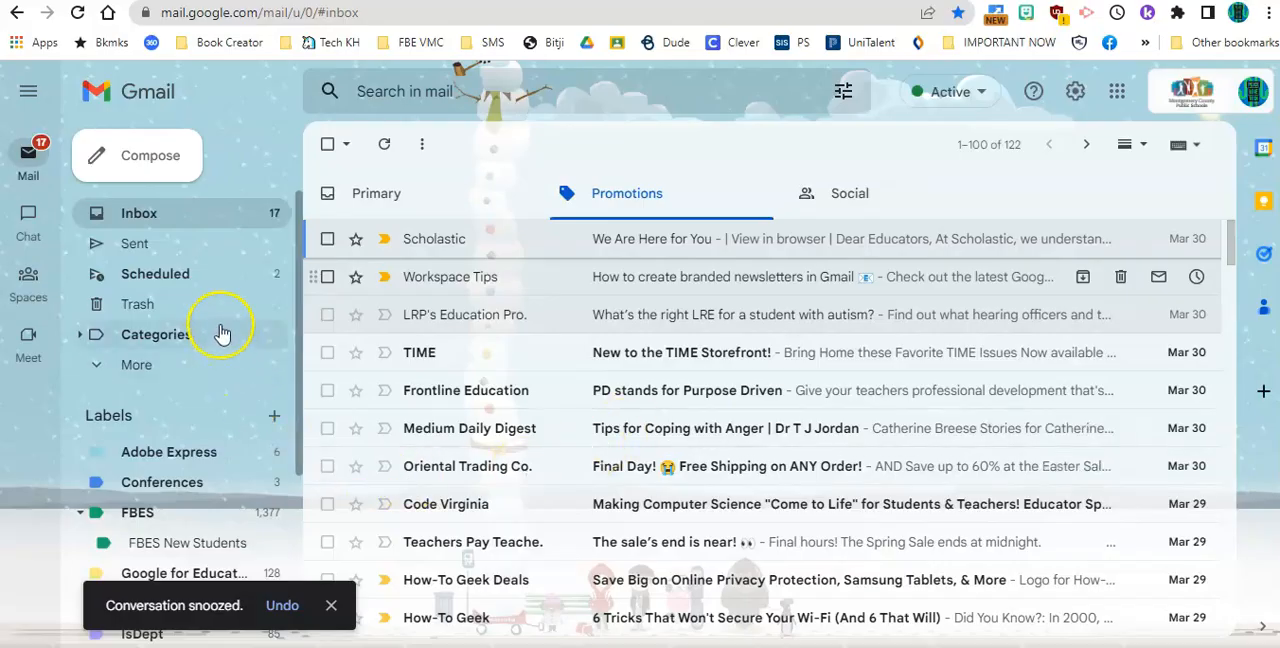
{"action": "left_click_drag", "start_coordinate": [300, 337], "coordinate": [318, 376]}
{"action": "left_click", "coordinate": [101, 301]}
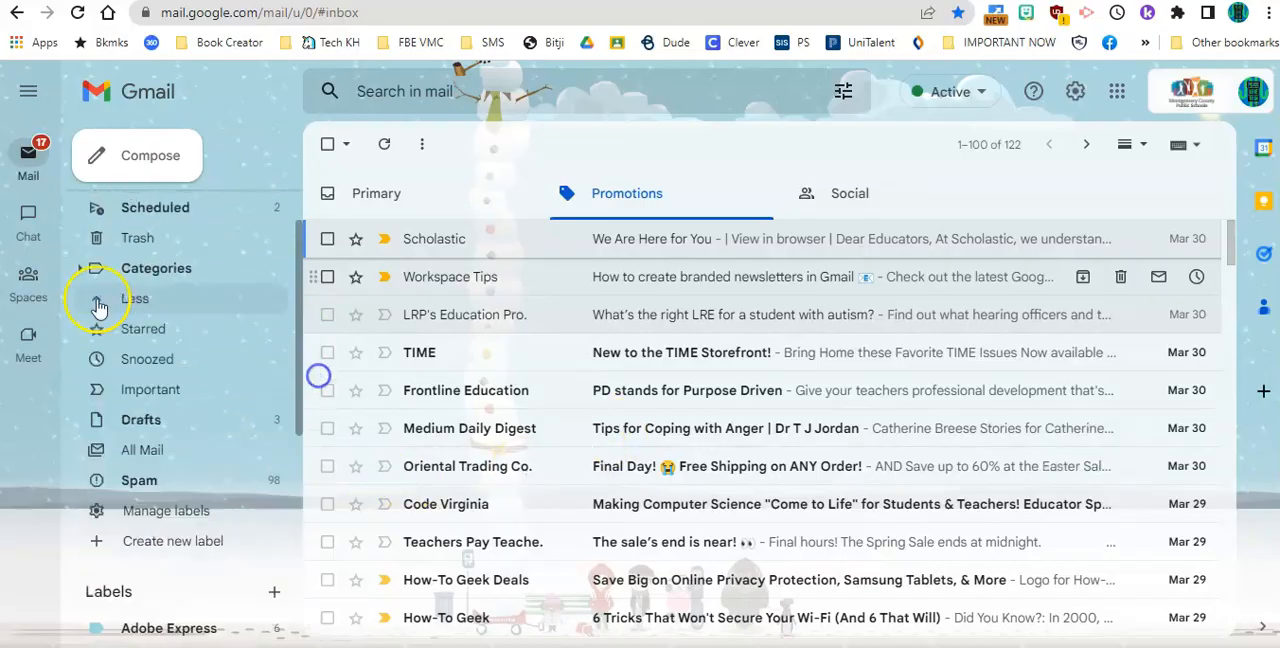
{"action": "left_click", "coordinate": [130, 371]}
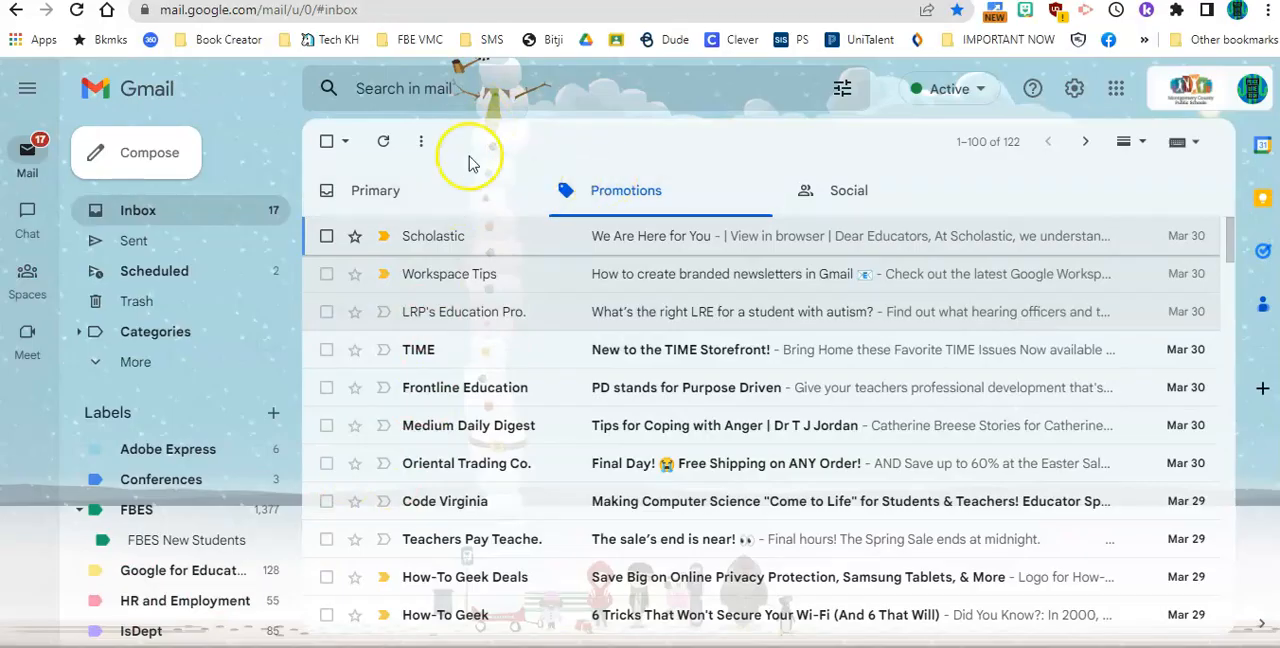
Select all conversations in Promotions, including those beyond the current page, and archive them in bulk
{"action": "left_click", "coordinate": [326, 143]}
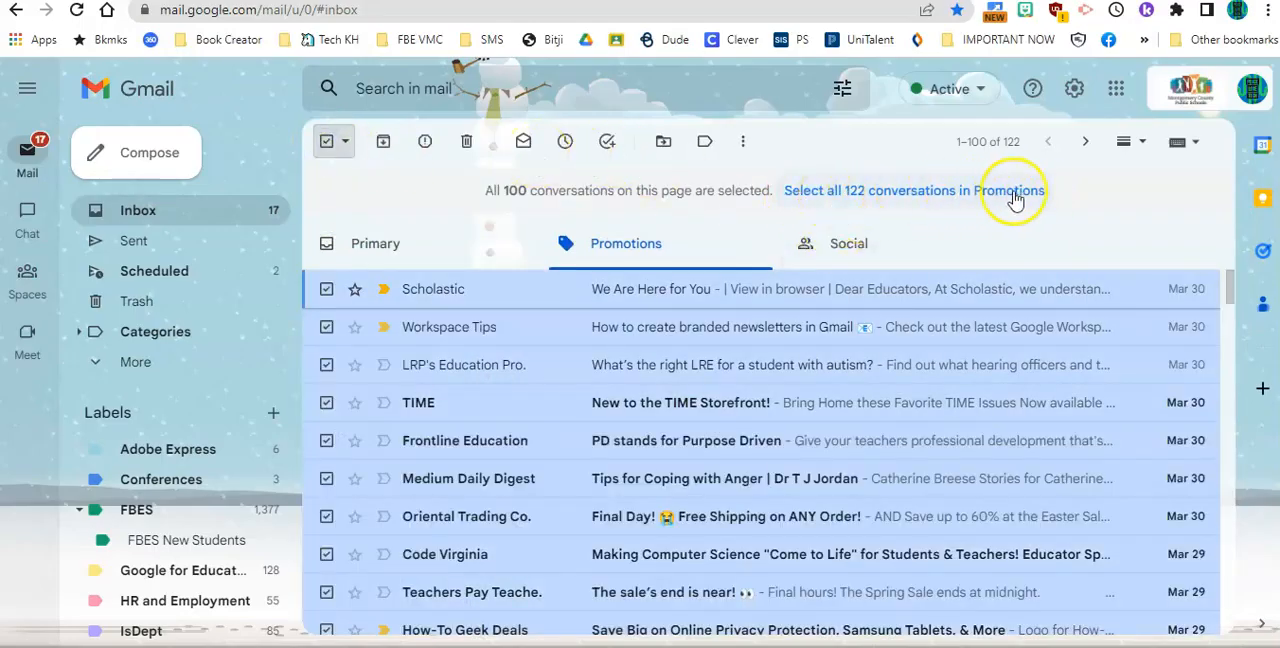
{"action": "left_click", "coordinate": [947, 192]}
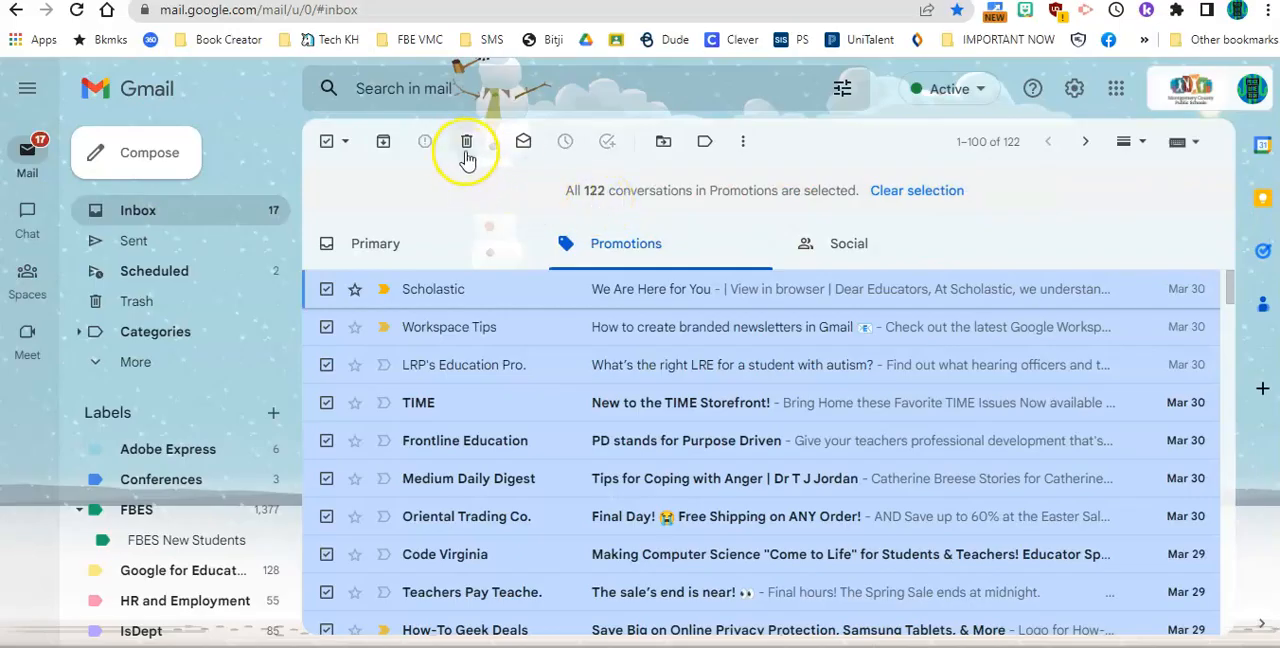
{"action": "left_click", "coordinate": [382, 150]}
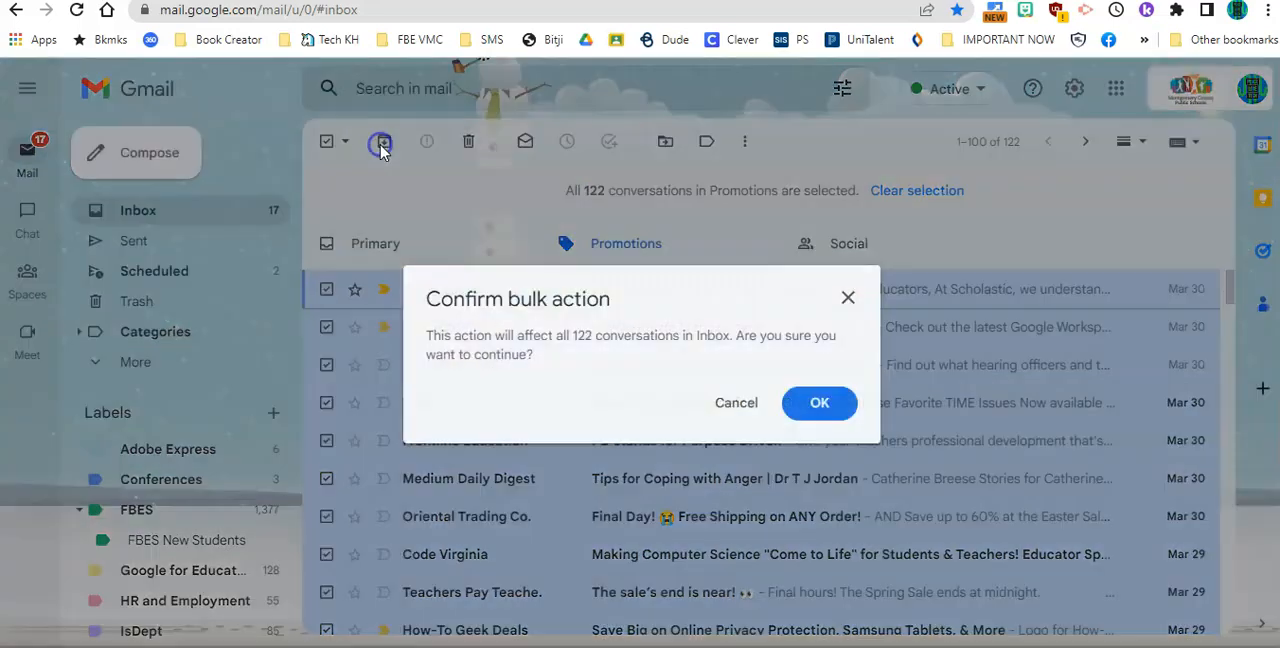
{"action": "left_click", "coordinate": [810, 418]}
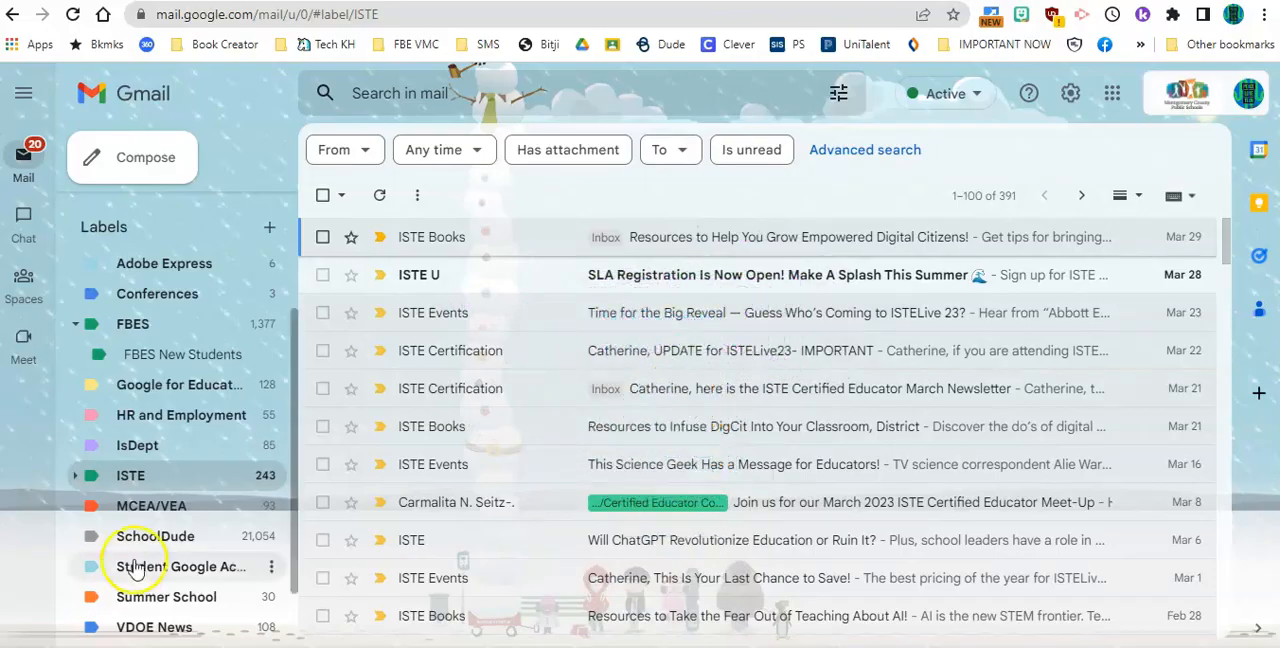
Start a 20-minute countdown with the Easy Timer browser extension
{"action": "left_click", "coordinate": [1112, 16]}
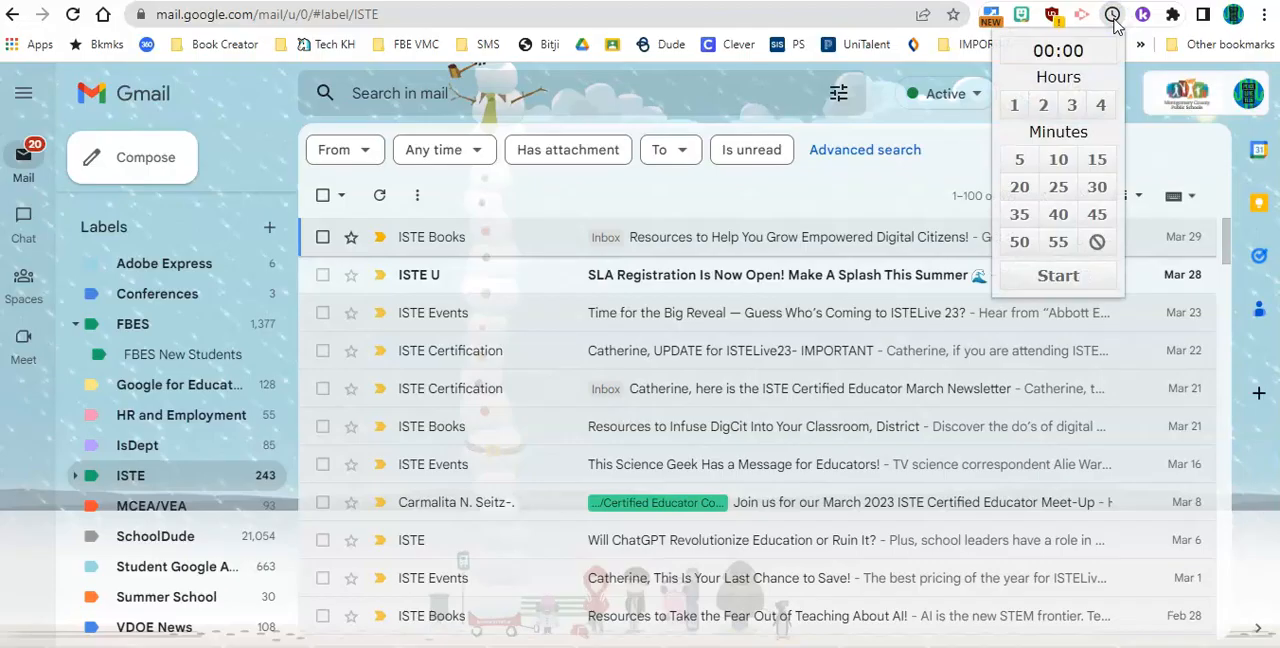
{"action": "left_click", "coordinate": [1020, 188]}
{"action": "left_click", "coordinate": [1058, 275]}
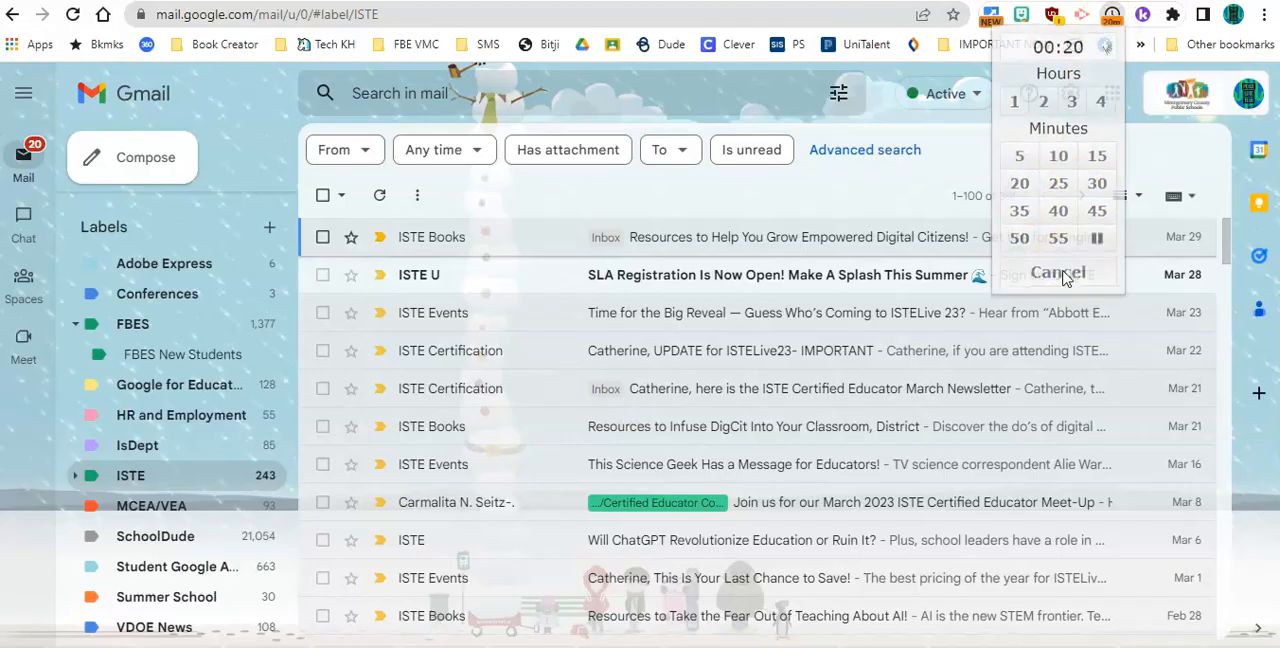